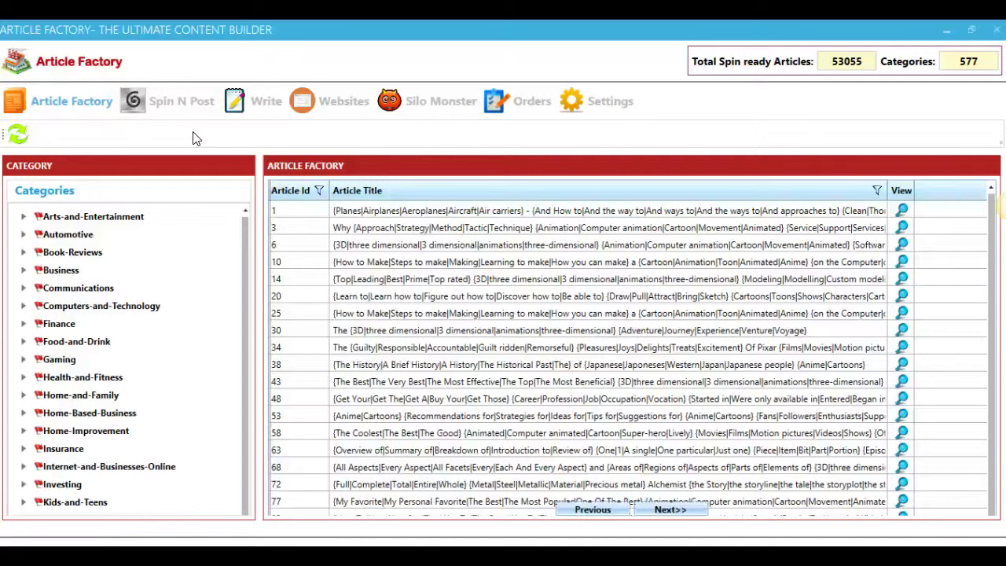
Step: Review the connected websites, abandon an empty new-website form, and return to the Article Factory list
left_click(330, 107)
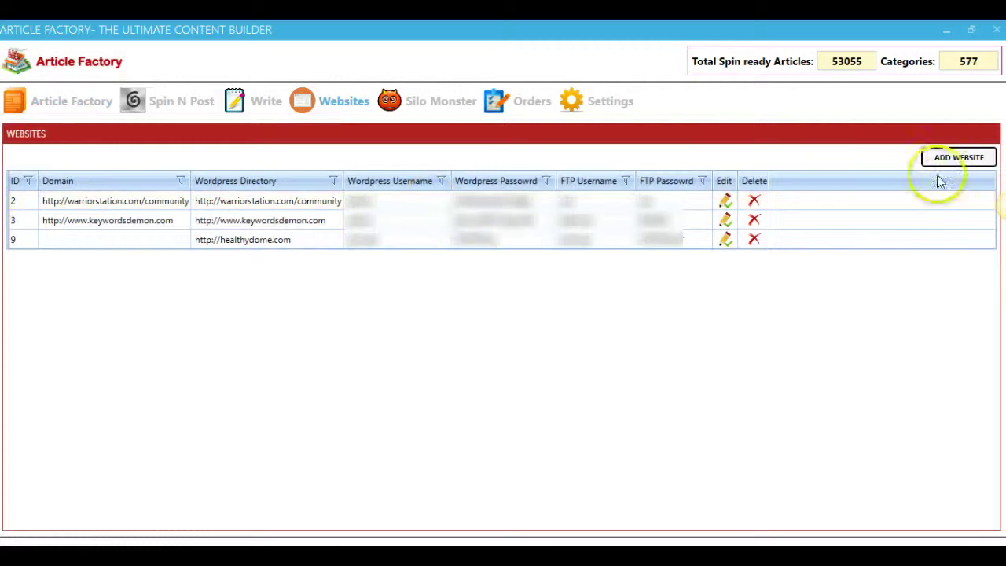
left_click(948, 162)
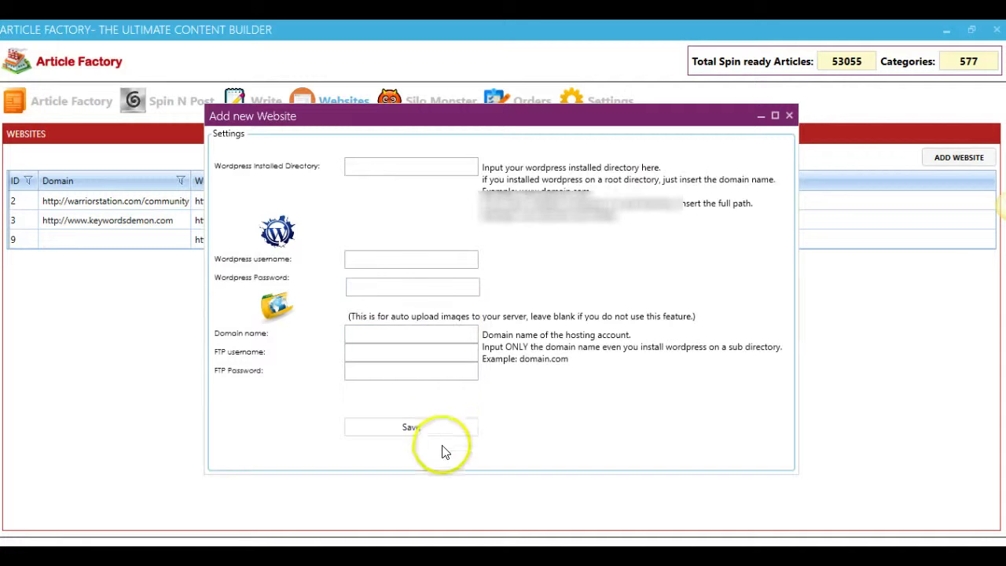
left_click(411, 426)
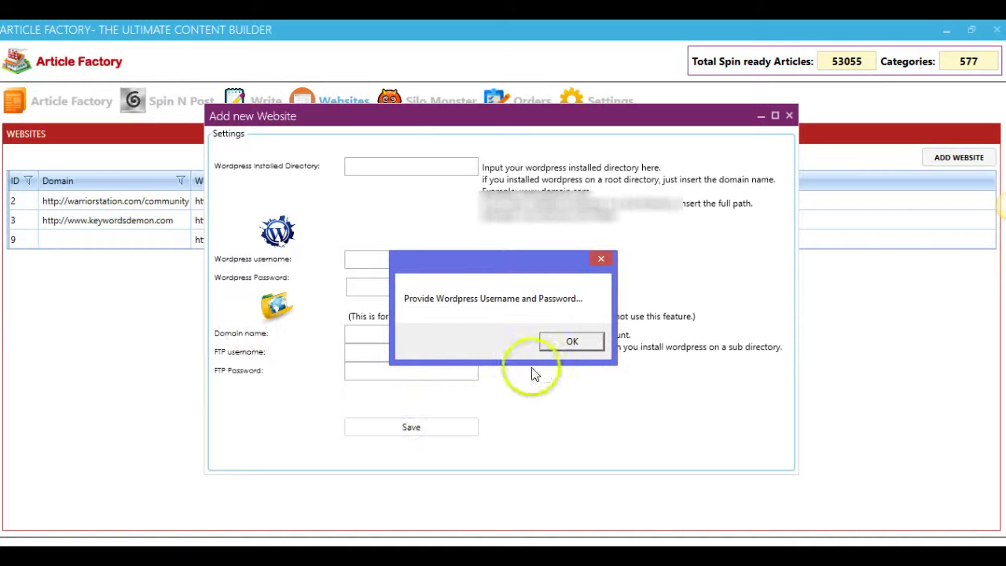
left_click(559, 341)
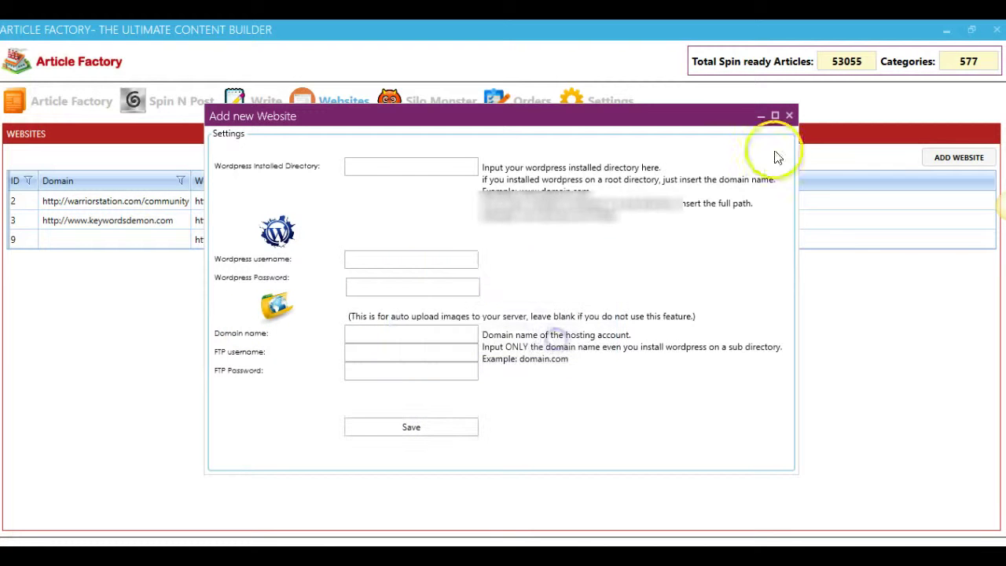
left_click(788, 115)
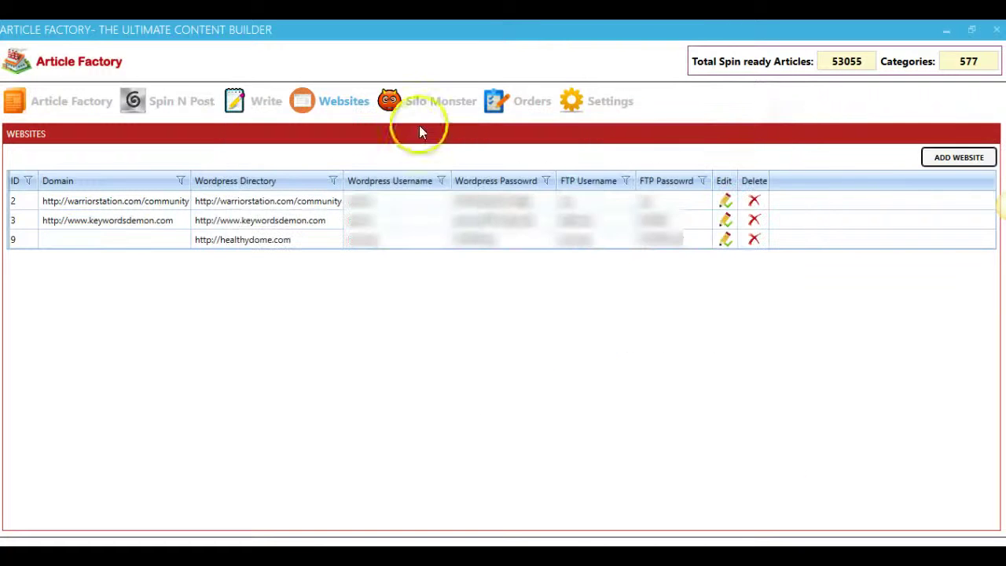
left_click(78, 105)
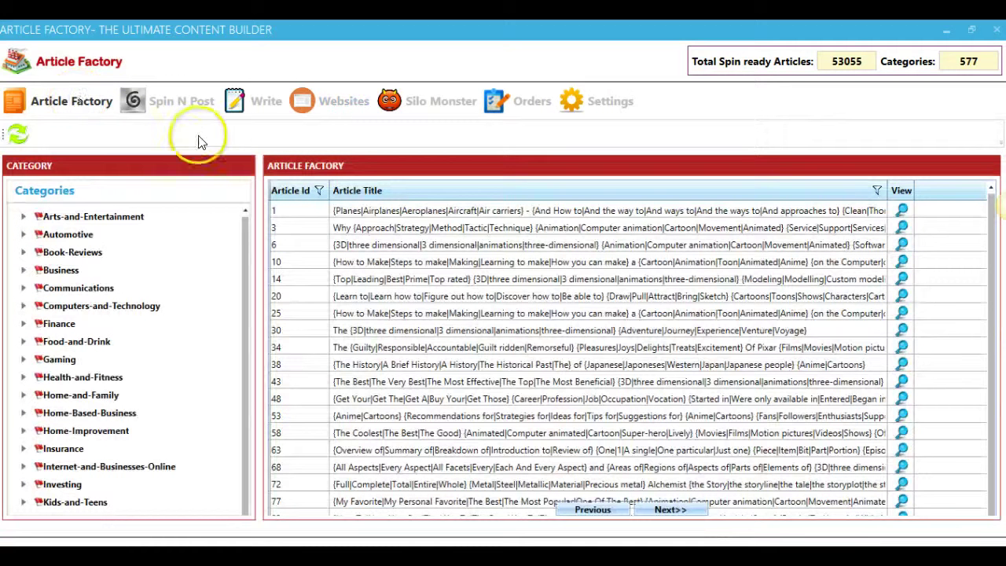
Step: Spin article 1 repeatedly until it reads as 'Aeroplanes - And ways to Clear Them'
left_click(901, 210)
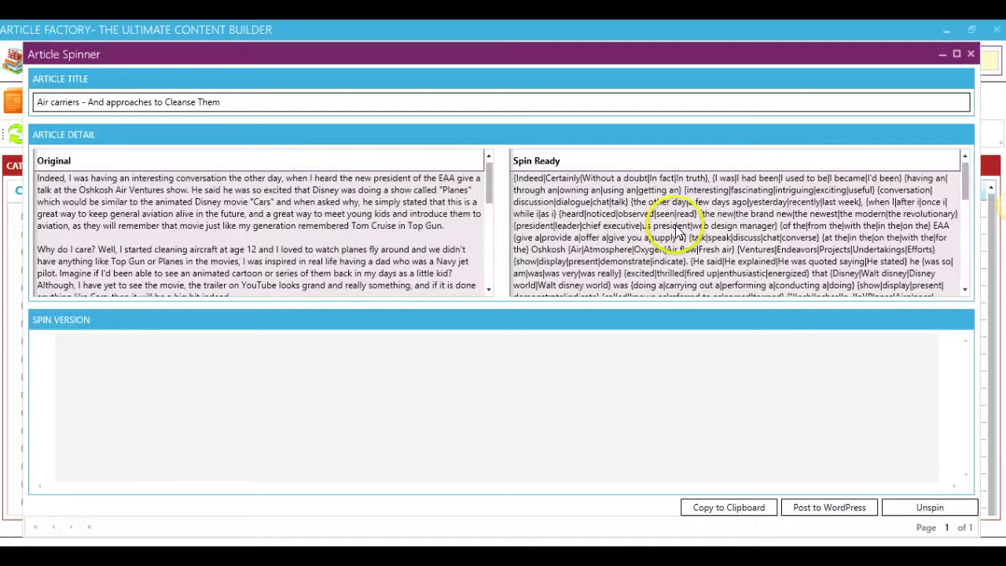
left_click(929, 509)
left_click(927, 509)
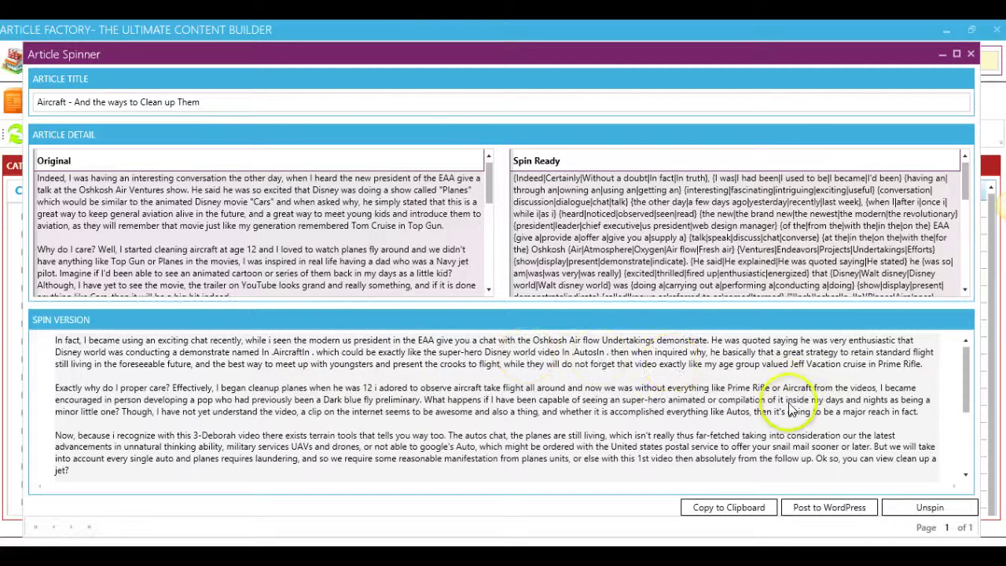
left_click(929, 507)
left_click(927, 506)
left_click(925, 507)
left_click(925, 506)
left_click(924, 507)
left_click(925, 507)
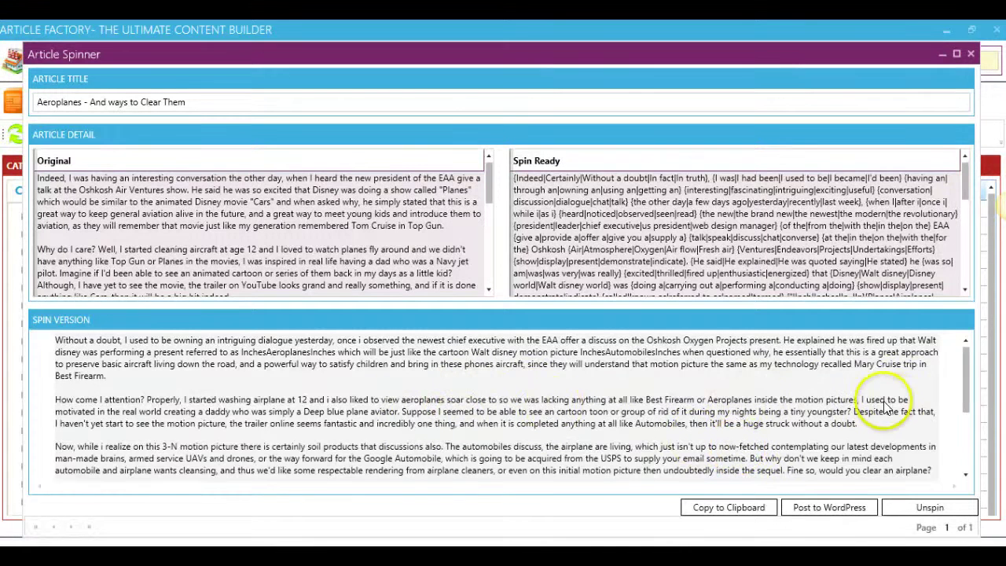
Step: Set the spun article to post to healthydome.com under the Muscle Building category
left_click(826, 516)
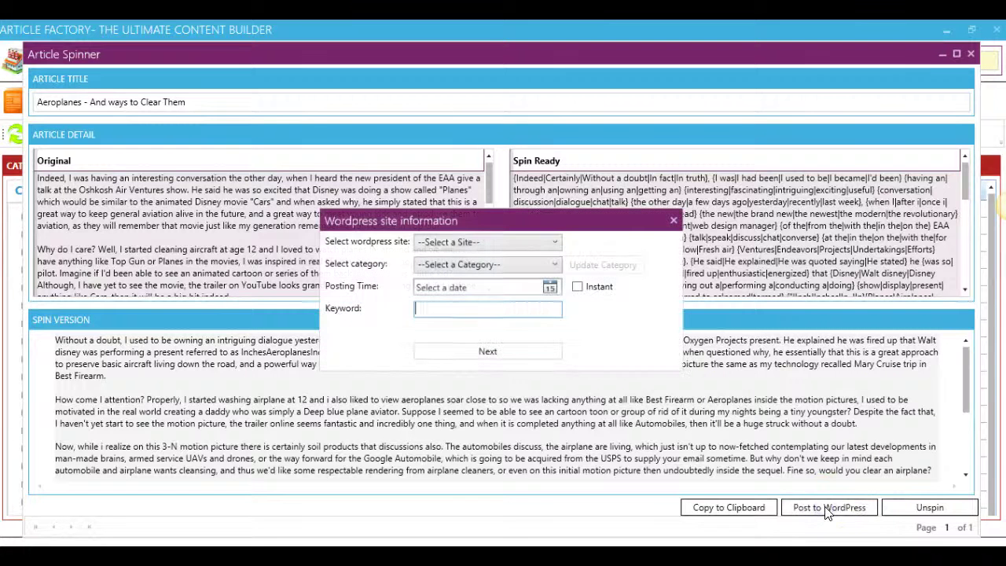
left_click(552, 243)
left_click(519, 303)
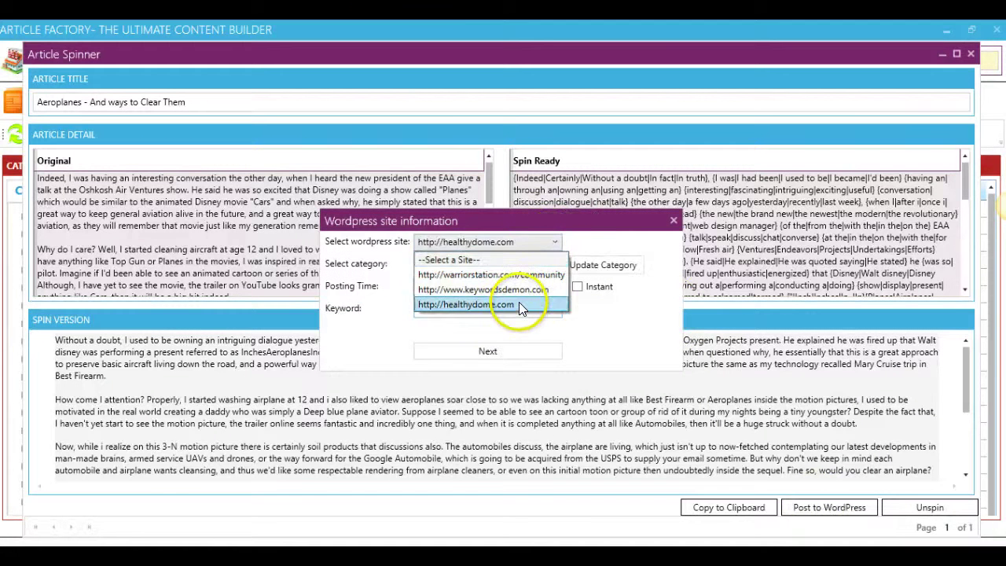
left_click(551, 288)
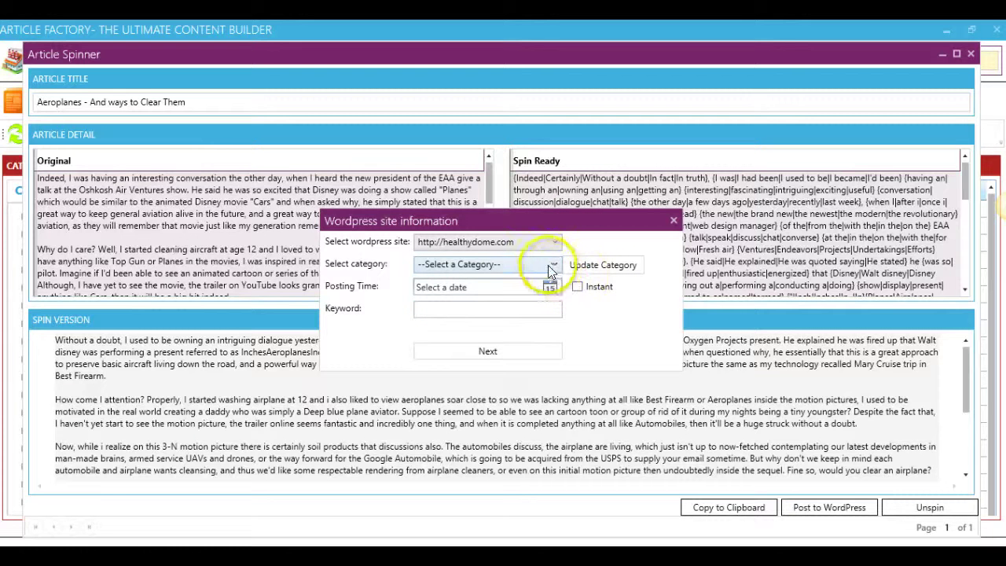
left_click(552, 266)
left_click(506, 309)
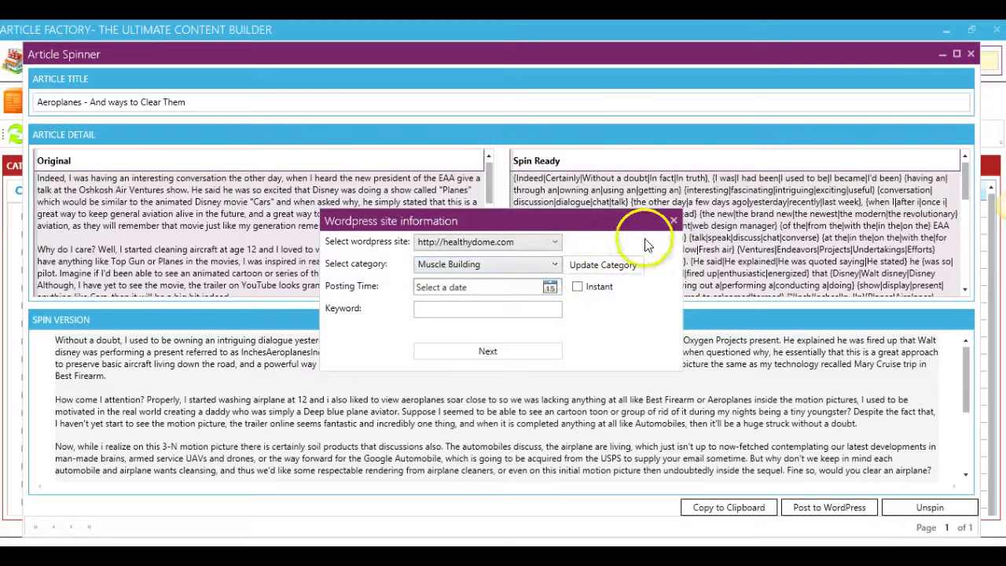
left_click(619, 268)
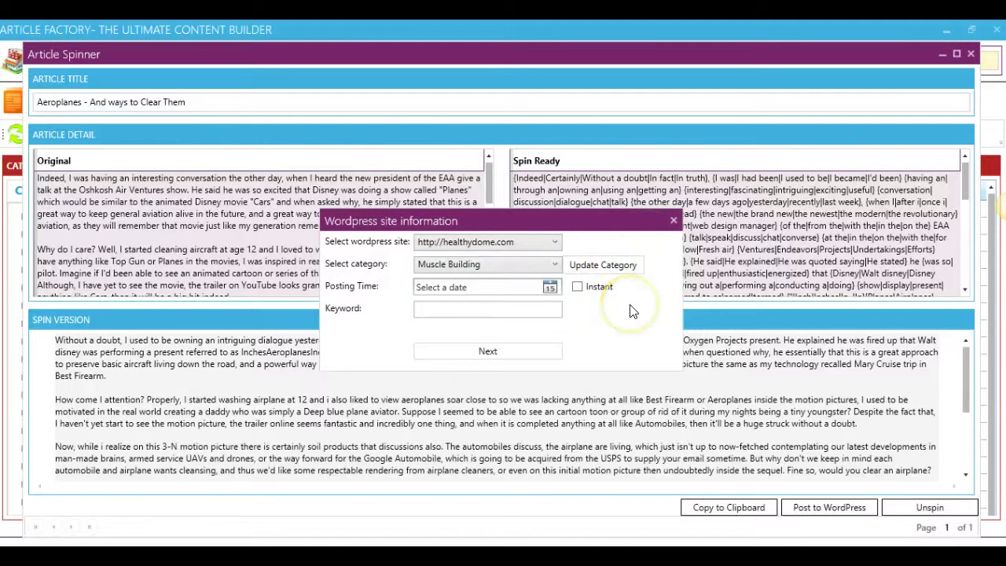
left_click(512, 251)
Step: Date the post 5/6/2014, use keyword 'weight loss fast', and continue to the editor
left_click(527, 284)
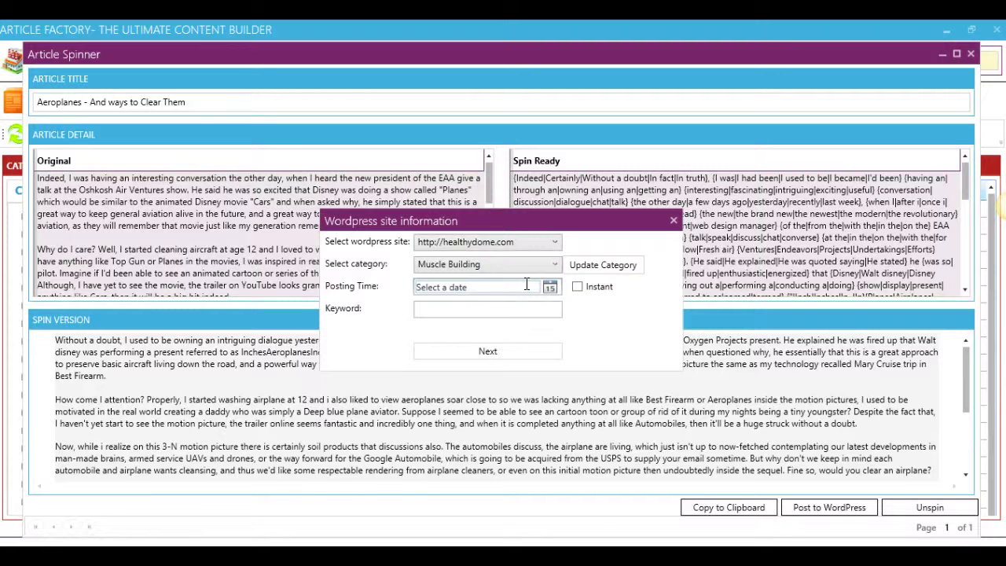
left_click(519, 286)
left_click(579, 286)
left_click(550, 287)
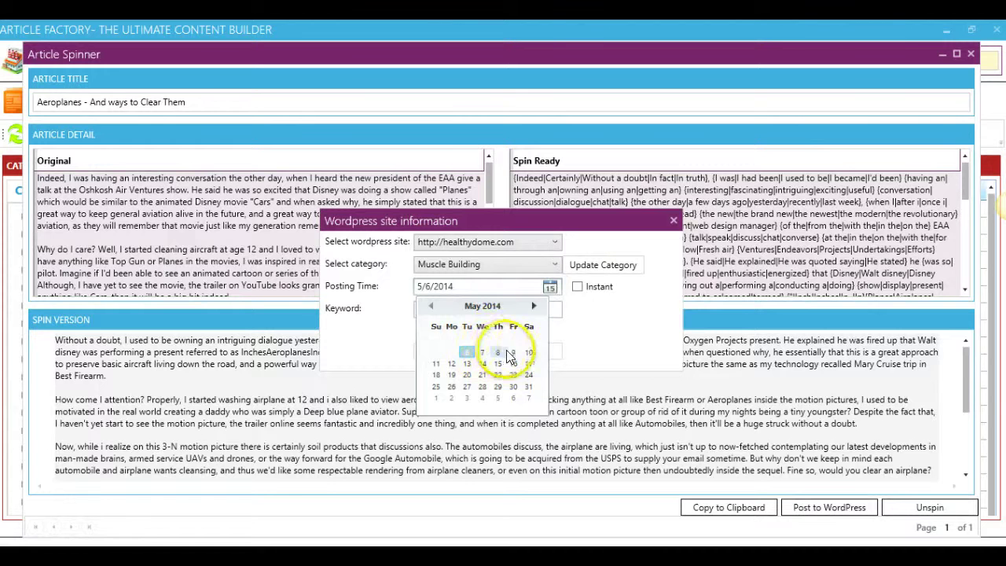
left_click(637, 319)
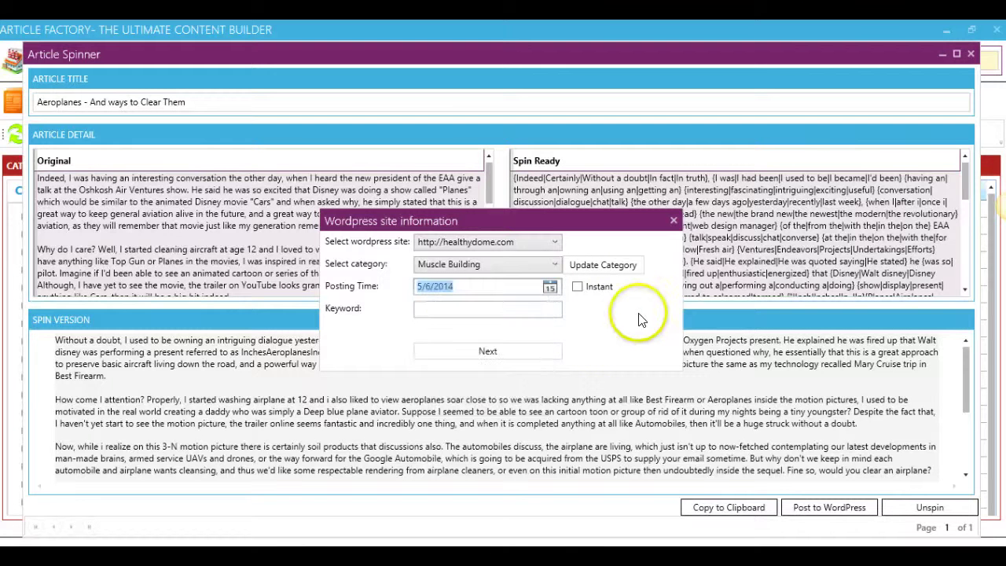
left_click(509, 309)
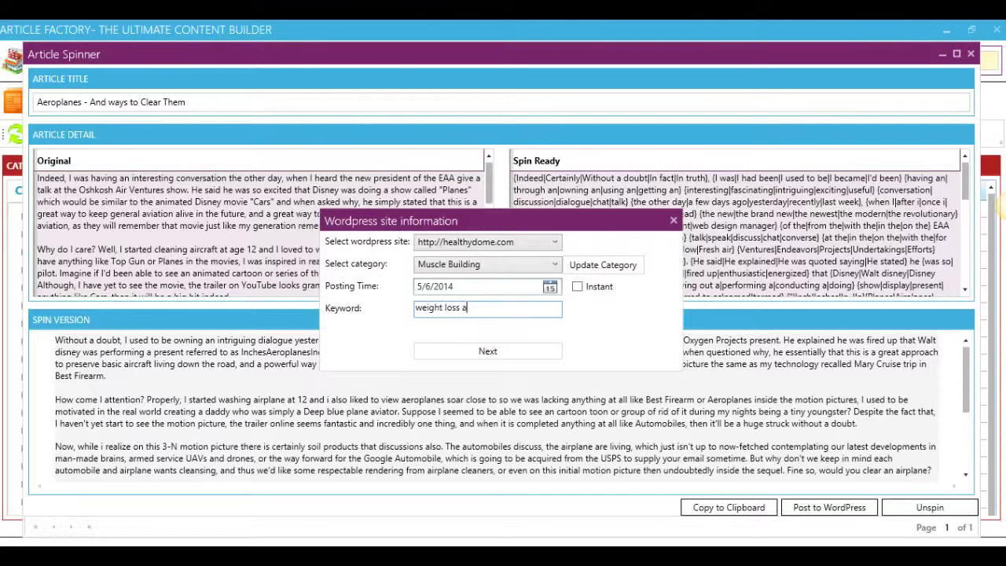
left_click(506, 351)
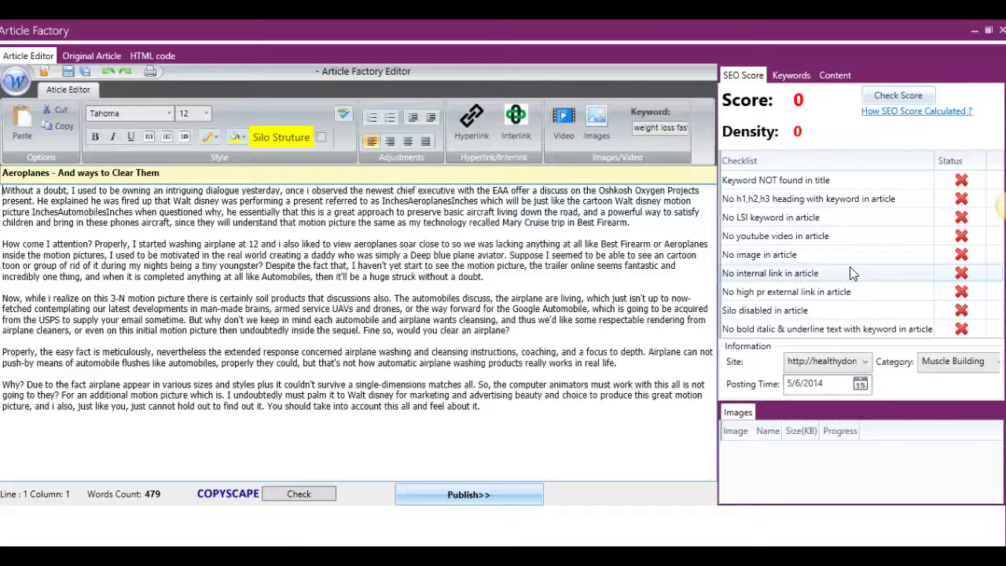
Step: Inspect the failing SEO checklist items, then select 'weight loss fast' in the Keywords panel's main keyword box
left_click(853, 273)
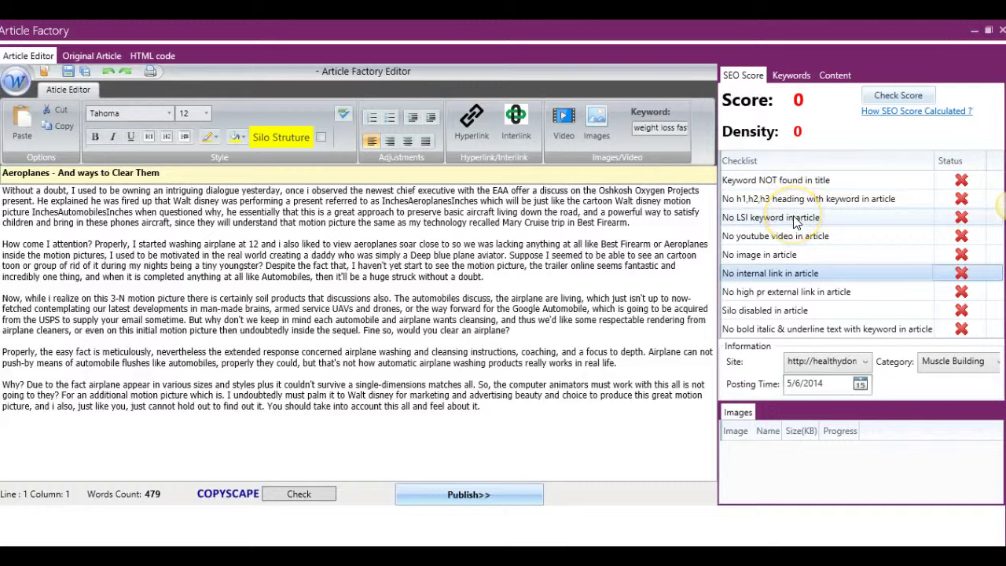
left_click(796, 242)
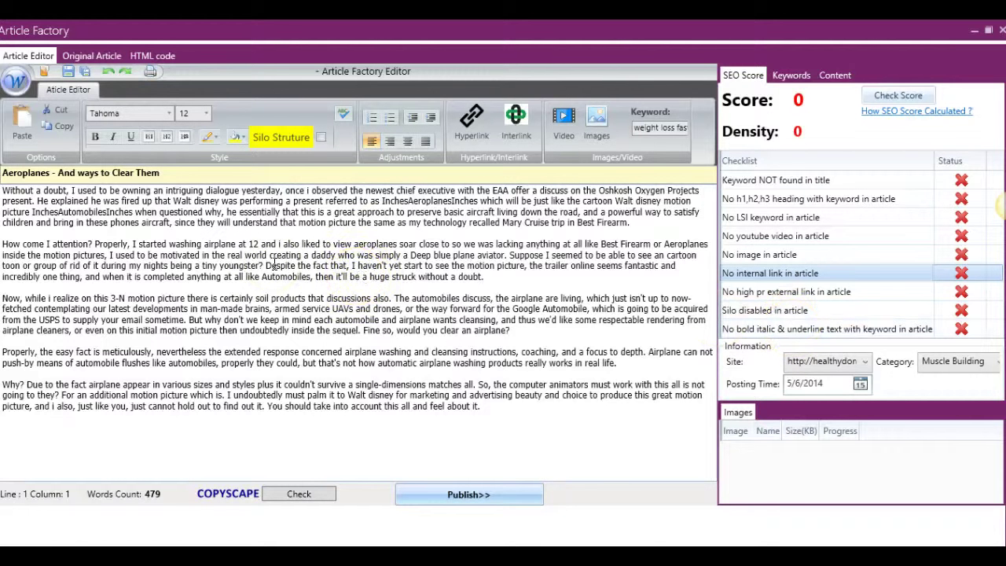
left_click(795, 75)
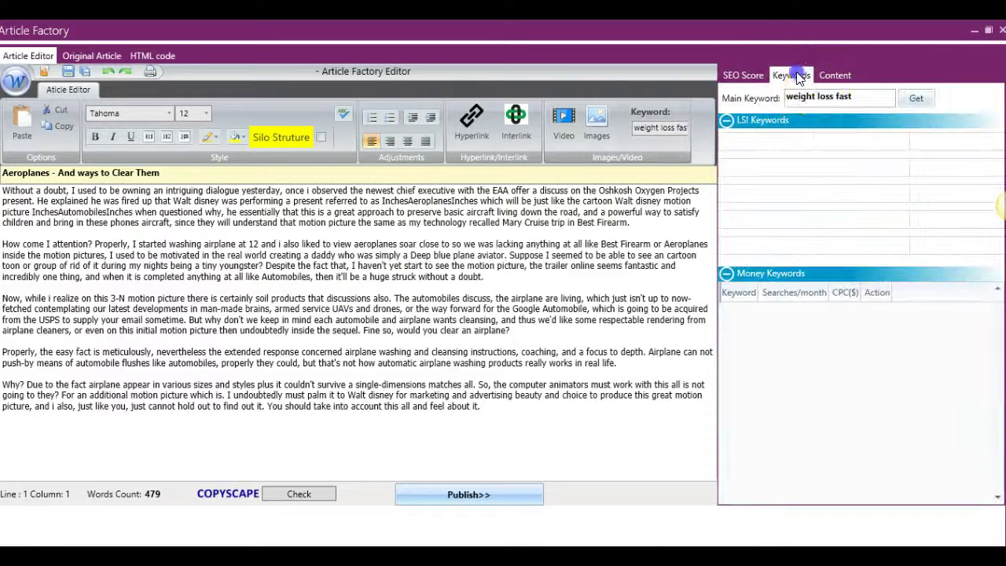
left_click(820, 95)
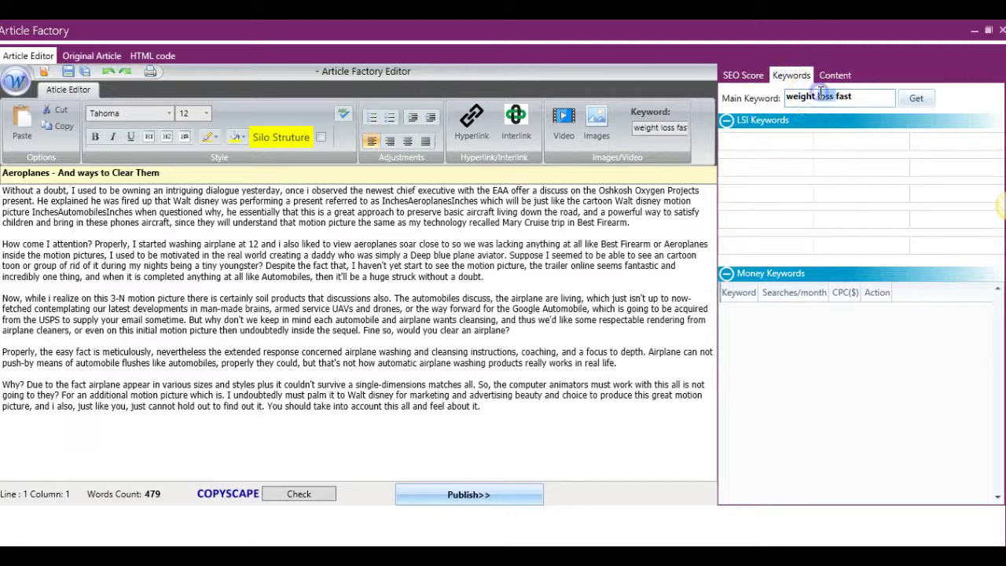
left_click_drag(848, 96, 799, 96)
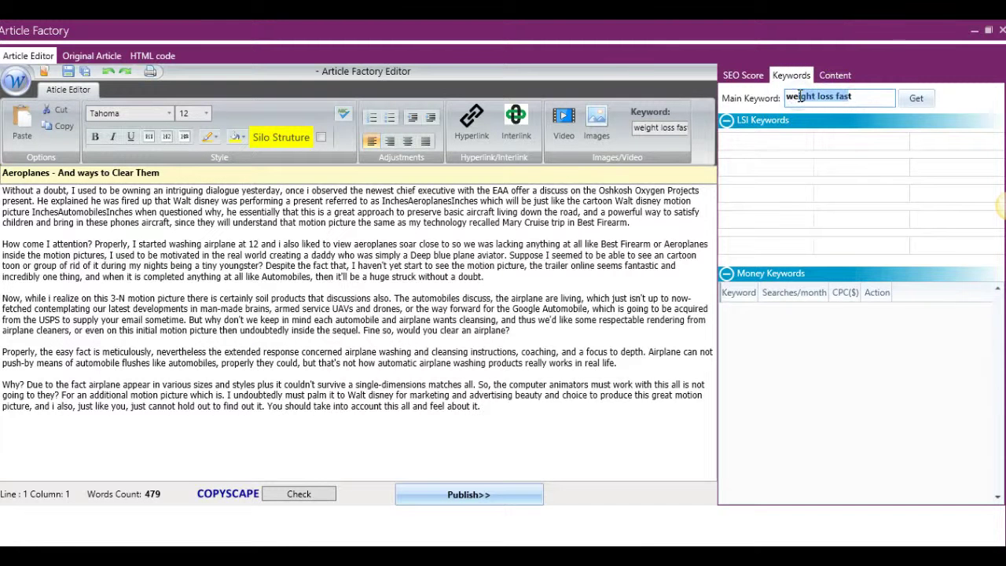
Step: Paste 'weight loss fast' into the title and add it as H1 and H2 heading lines
left_click(743, 74)
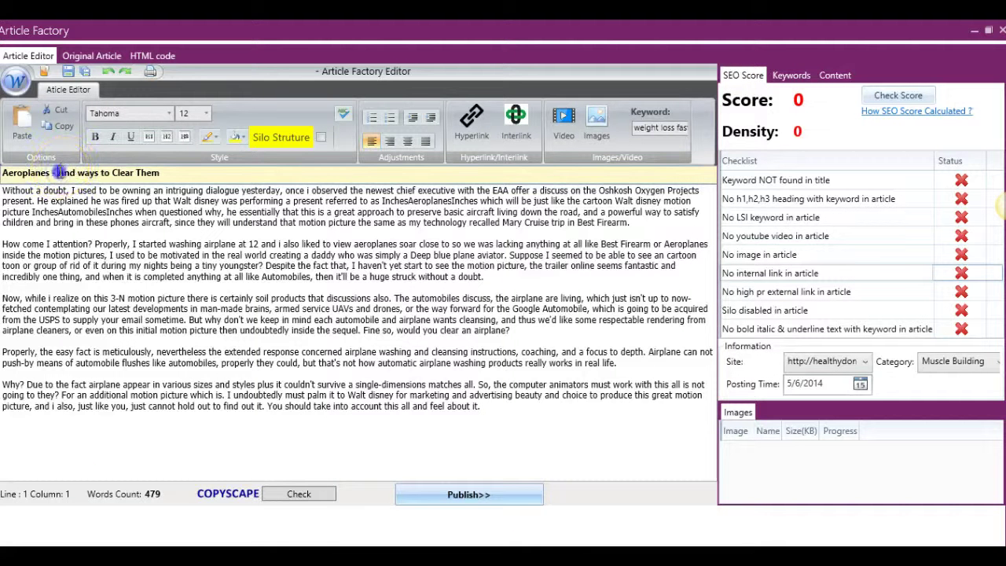
type("weight loss fast")
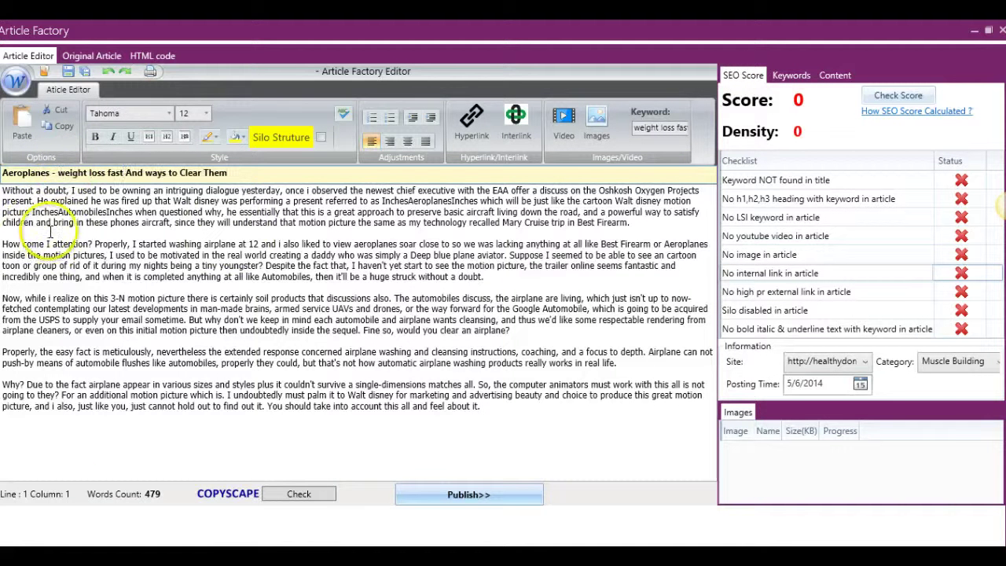
left_click(671, 225)
key("Return")
key("Return")
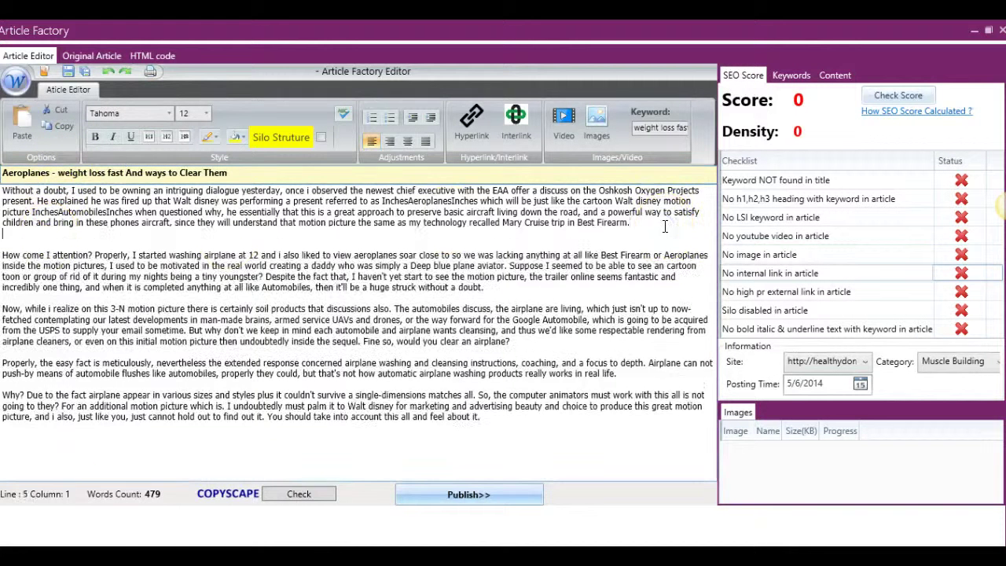
type("weight loss fast")
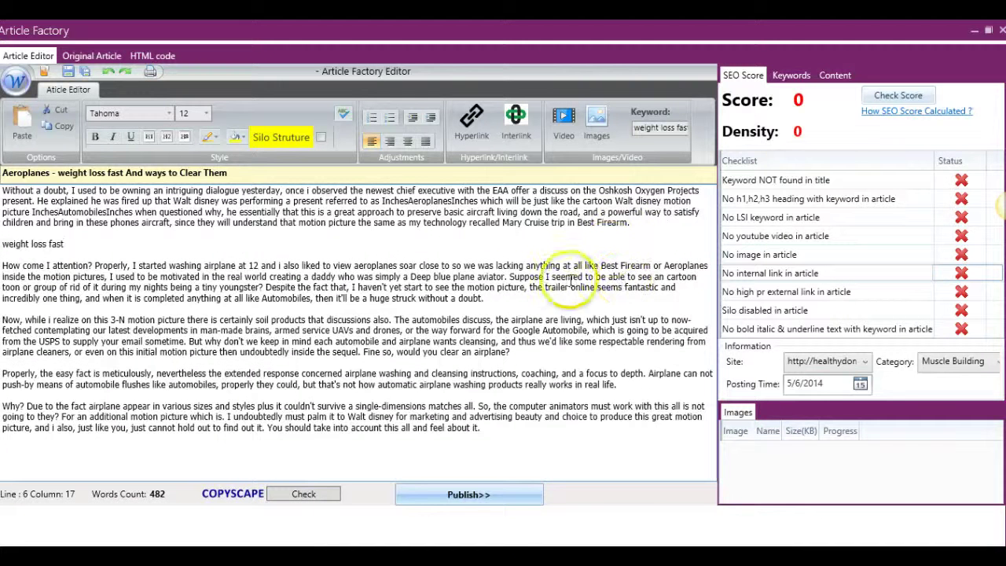
left_click(500, 296)
key("Return")
key("Return")
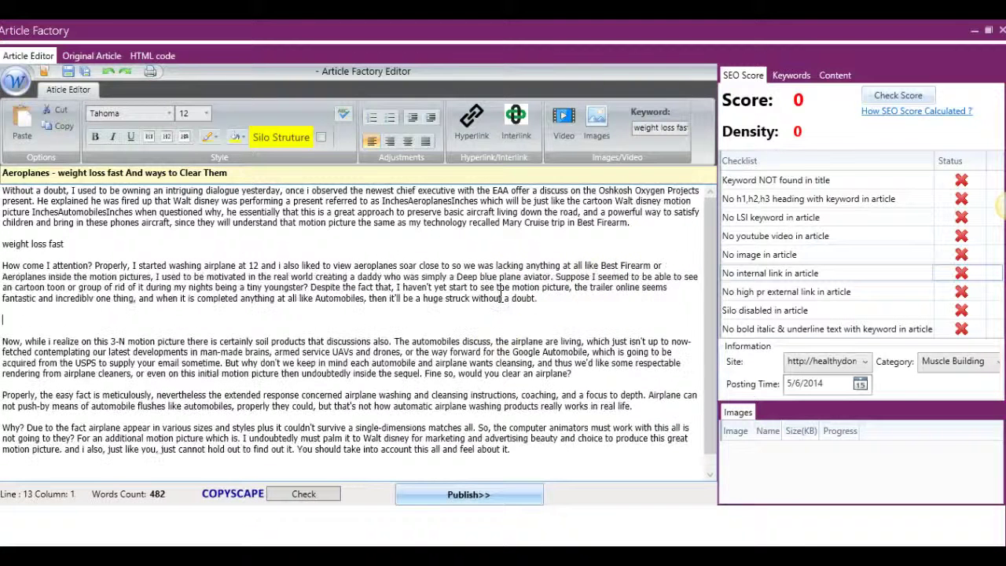
key("ctrl+v")
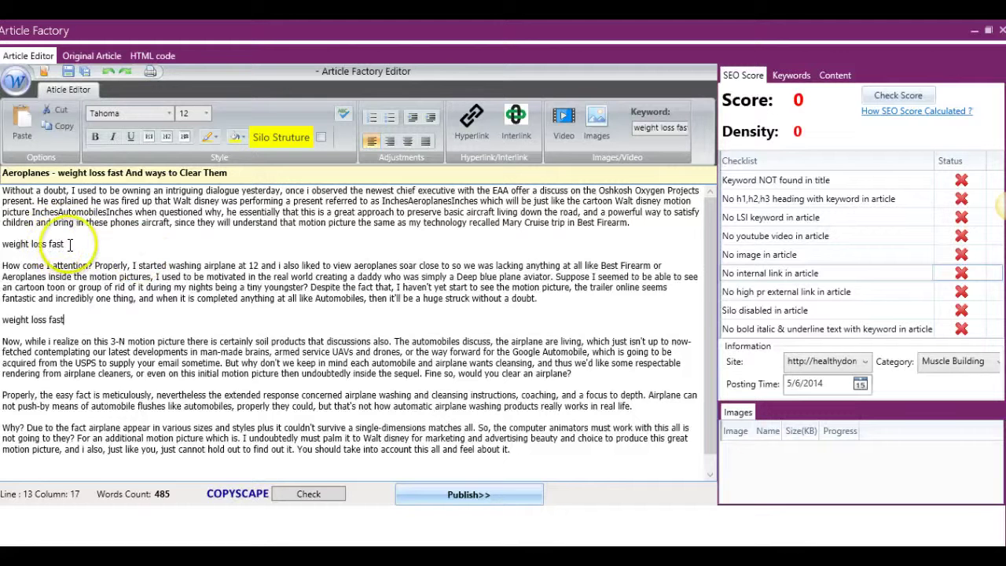
left_click_drag(70, 244, 6, 243)
key("ctrl+c")
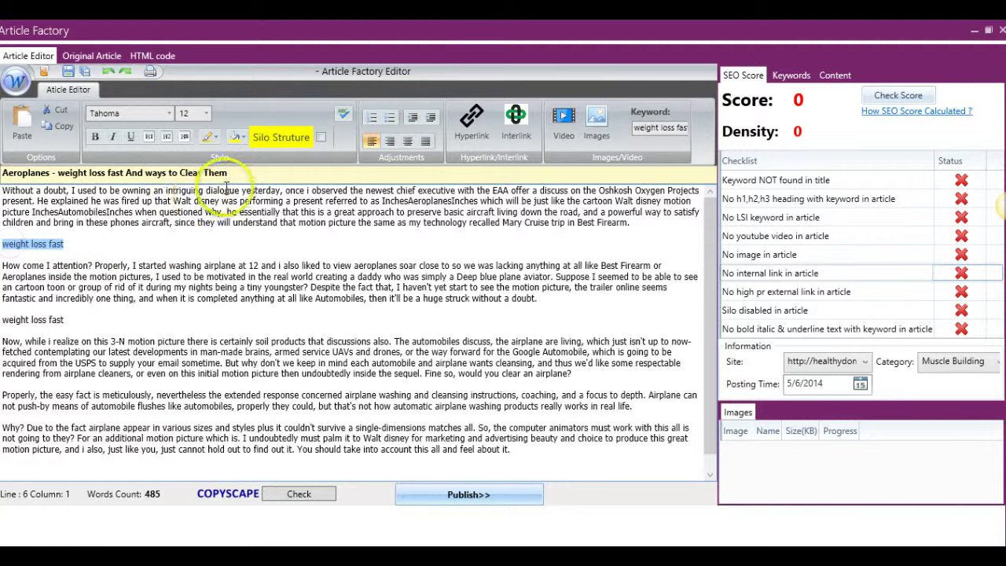
left_click(148, 135)
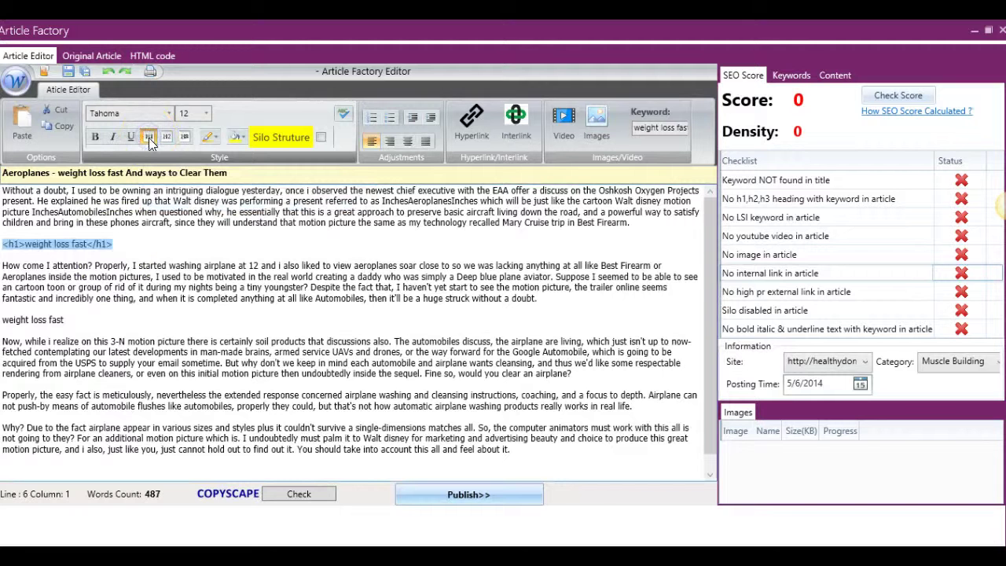
left_click_drag(66, 320, 3, 319)
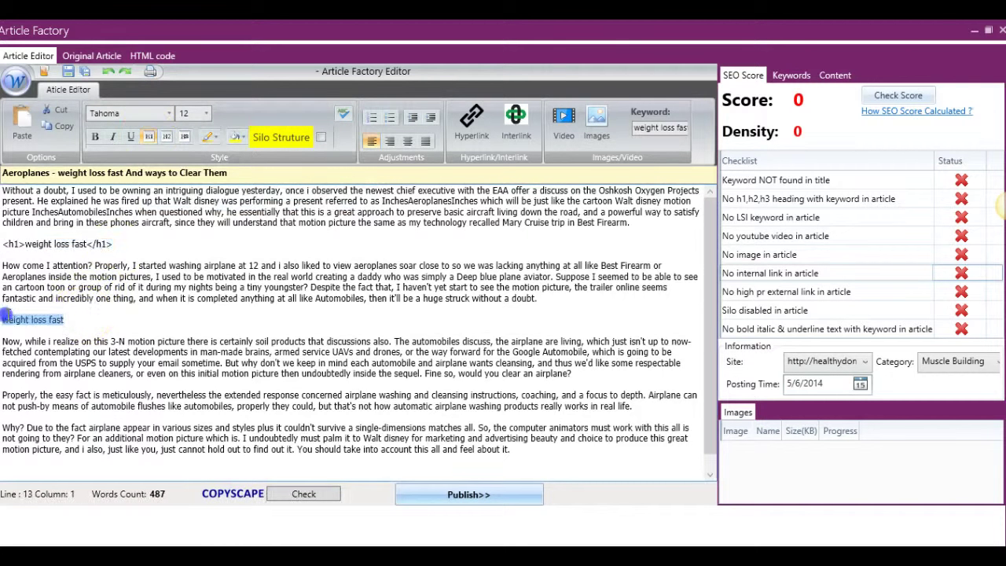
left_click(167, 136)
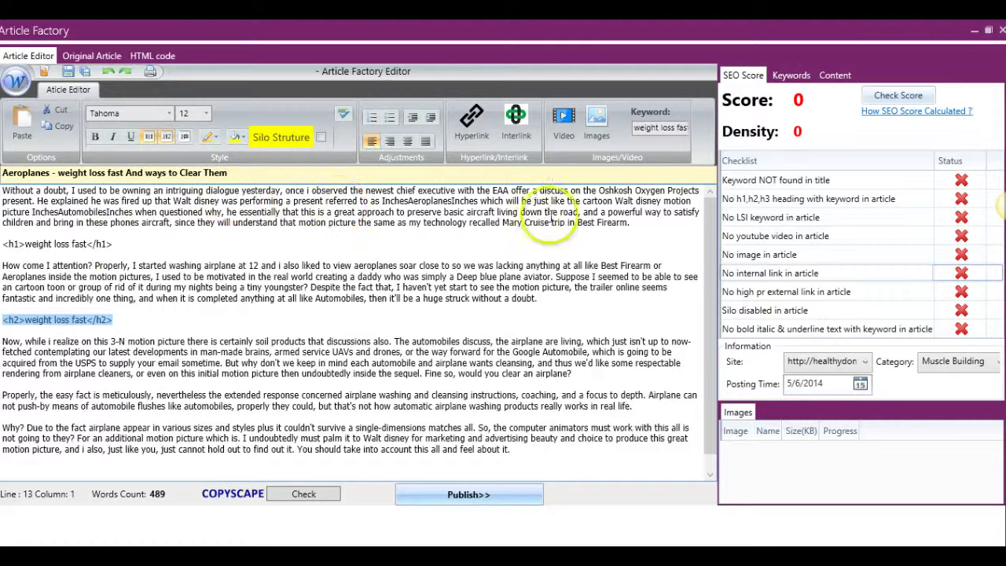
Step: Insert 'weight loss fast' in bold after 'why,' and in italics after 'real life.', then add a blank line after the first paragraph
left_click(225, 213)
key("ctrl+v")
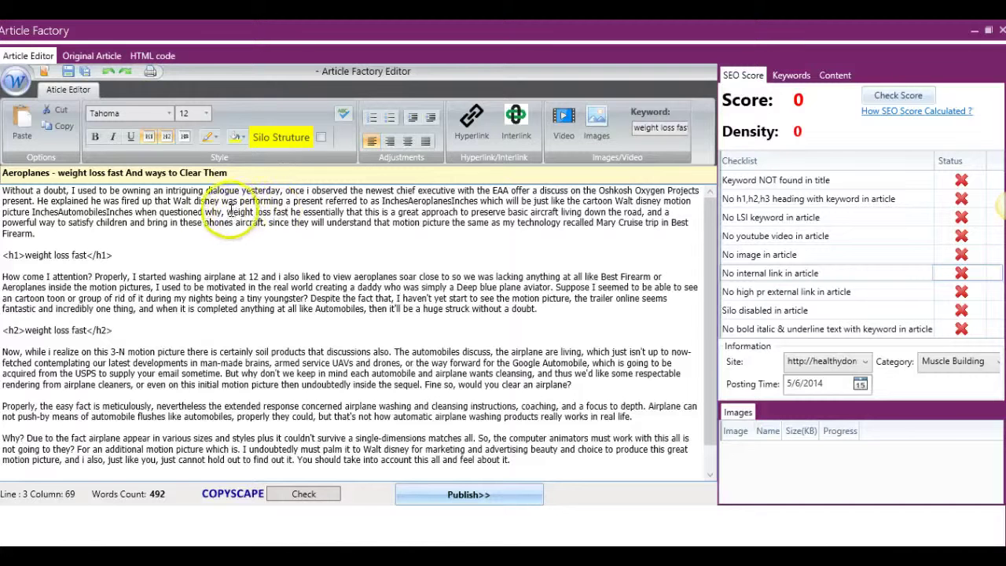
left_click_drag(226, 212, 298, 212)
key("ctrl+c")
left_click(95, 137)
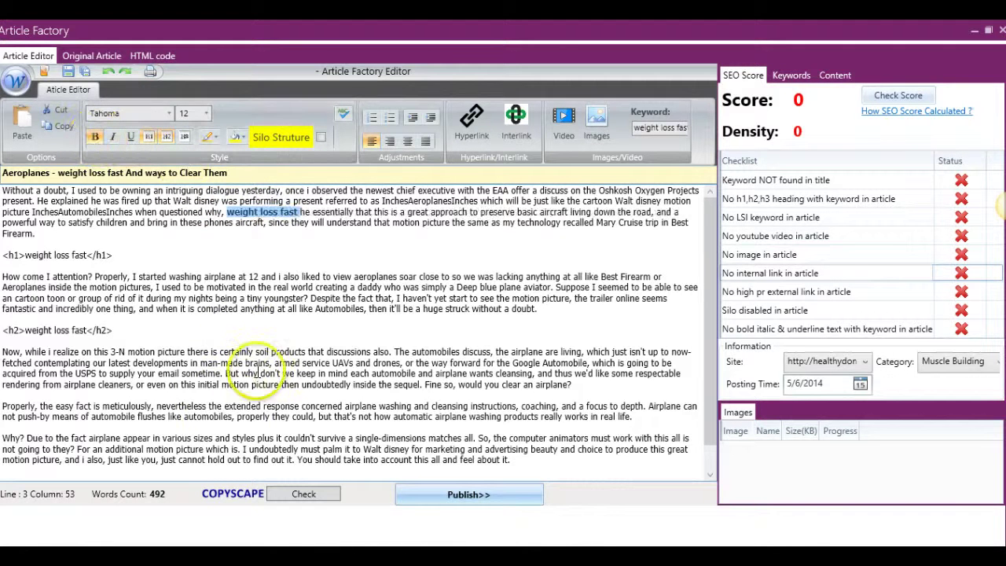
left_click(648, 419)
key("ctrl+v")
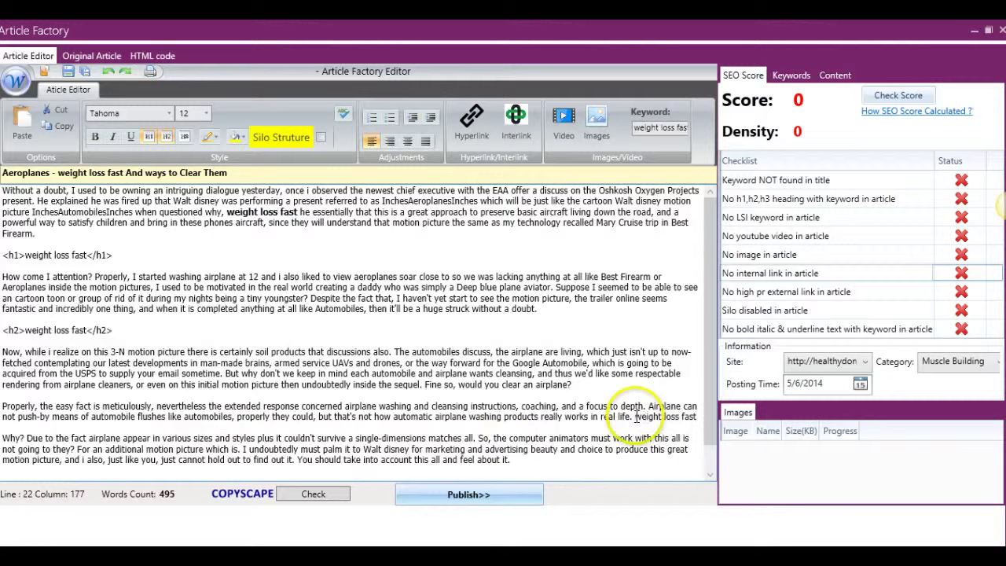
left_click_drag(634, 416, 680, 416)
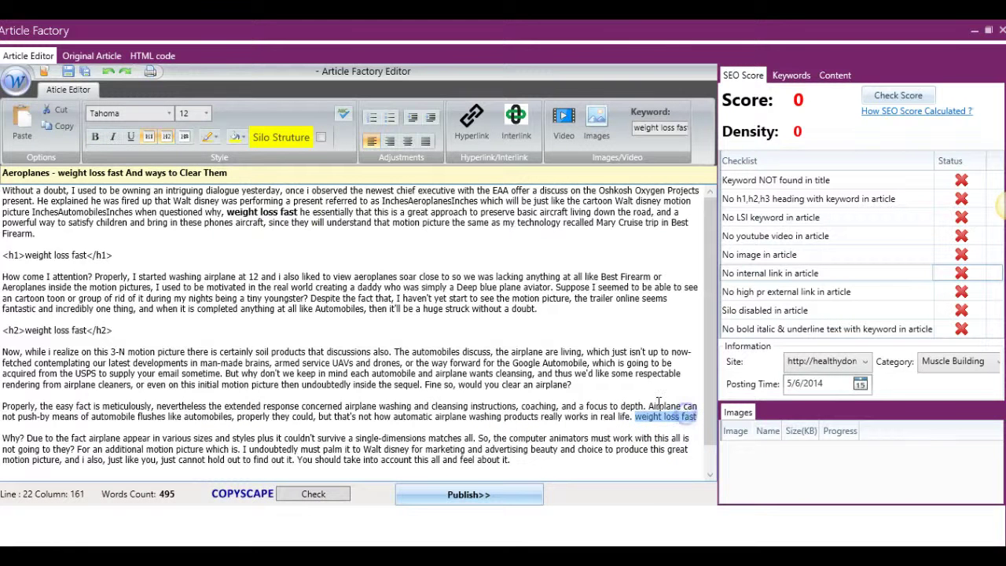
left_click(117, 137)
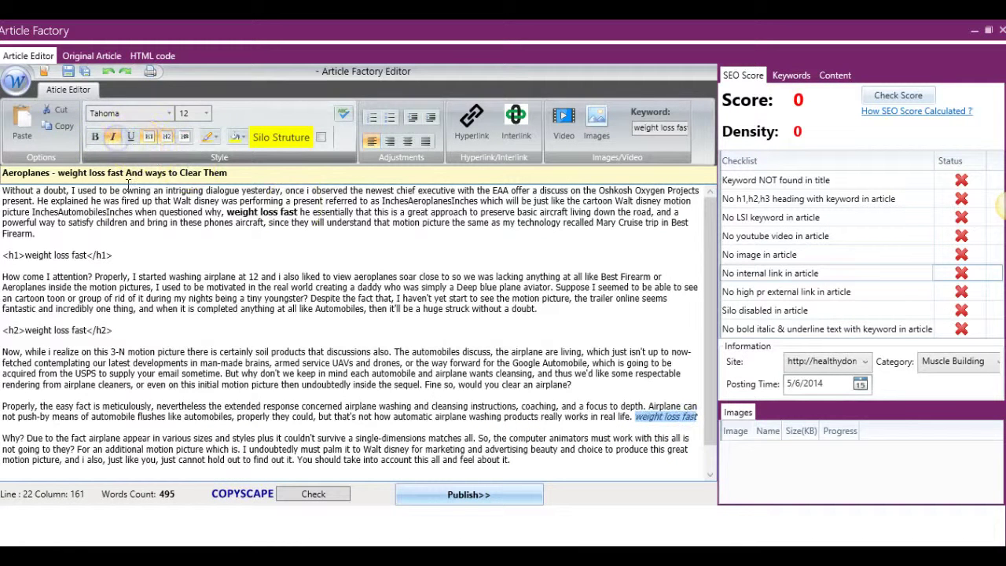
left_click(93, 233)
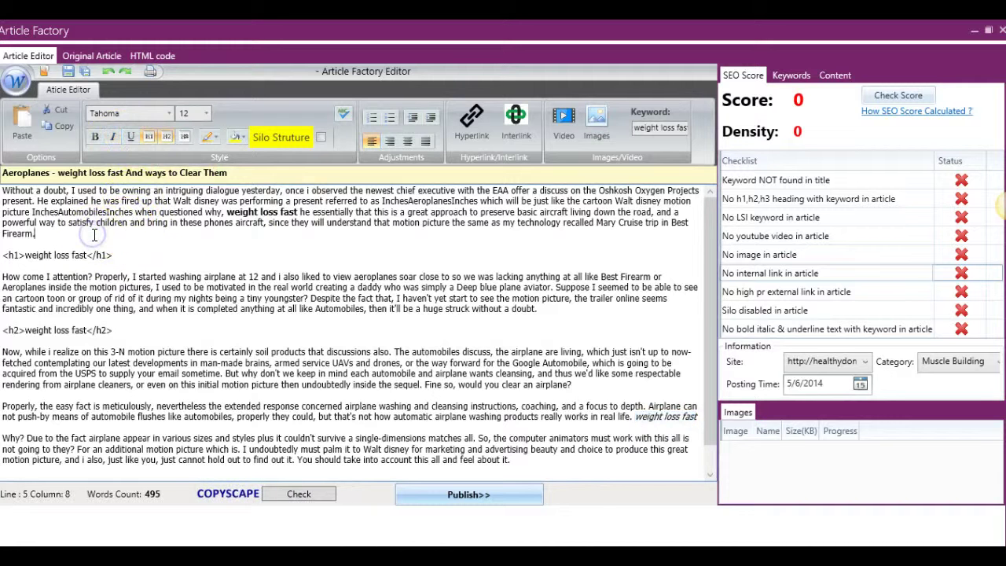
key("Return")
key("Return")
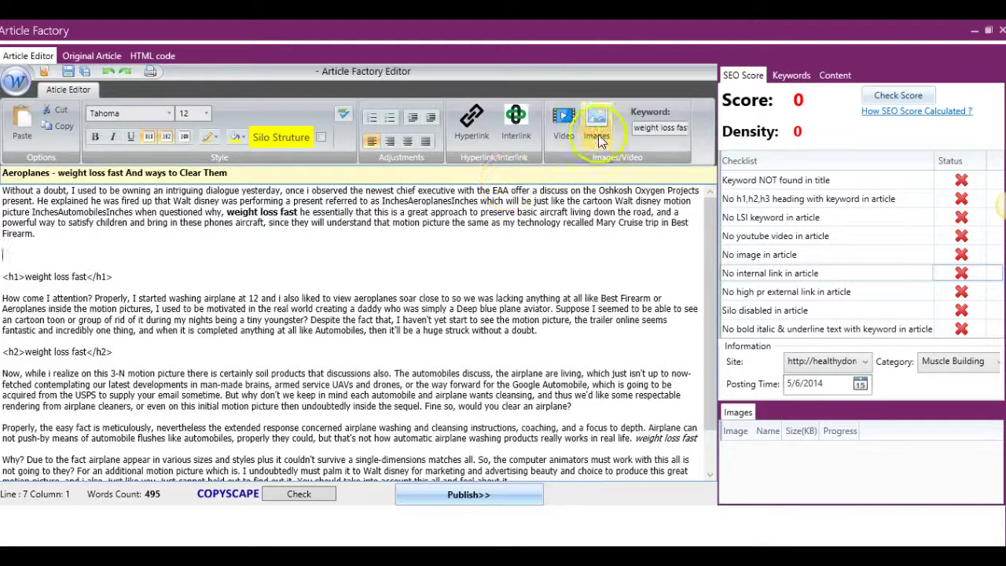
Step: Insert the YouTube video 'How To Lose Weight Fast and Easy' from the video search into the article
left_click(564, 131)
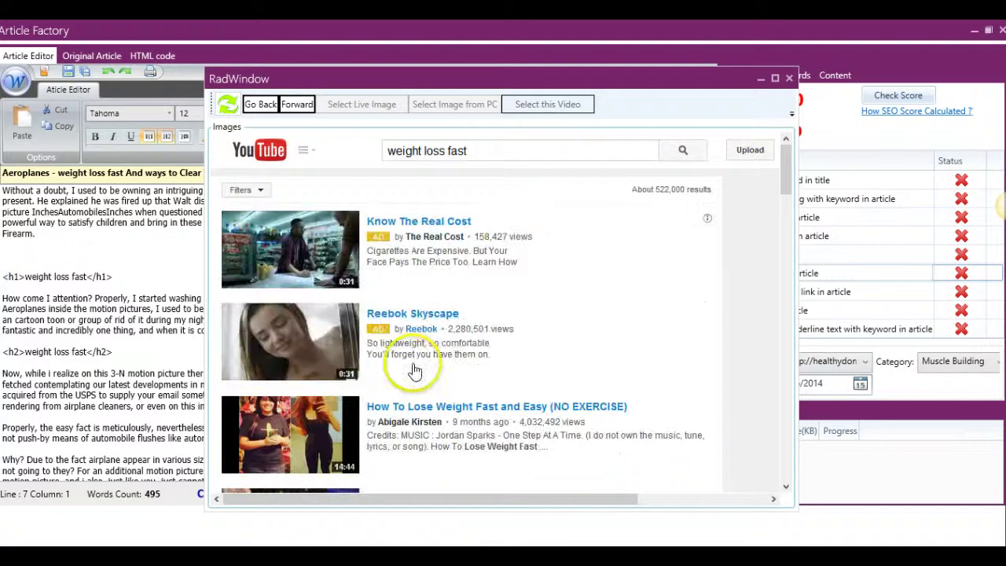
left_click(436, 408)
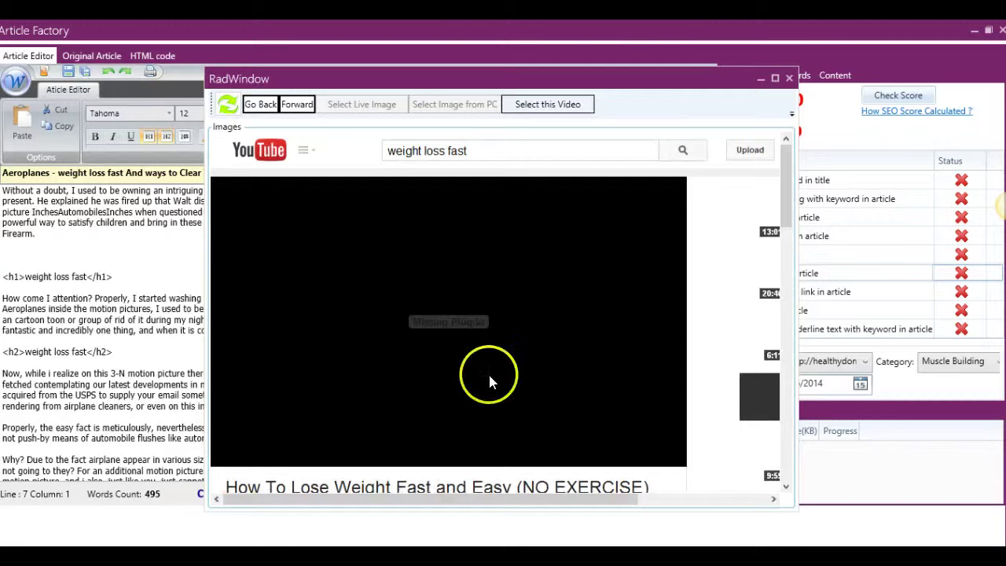
left_click(555, 105)
left_click(535, 341)
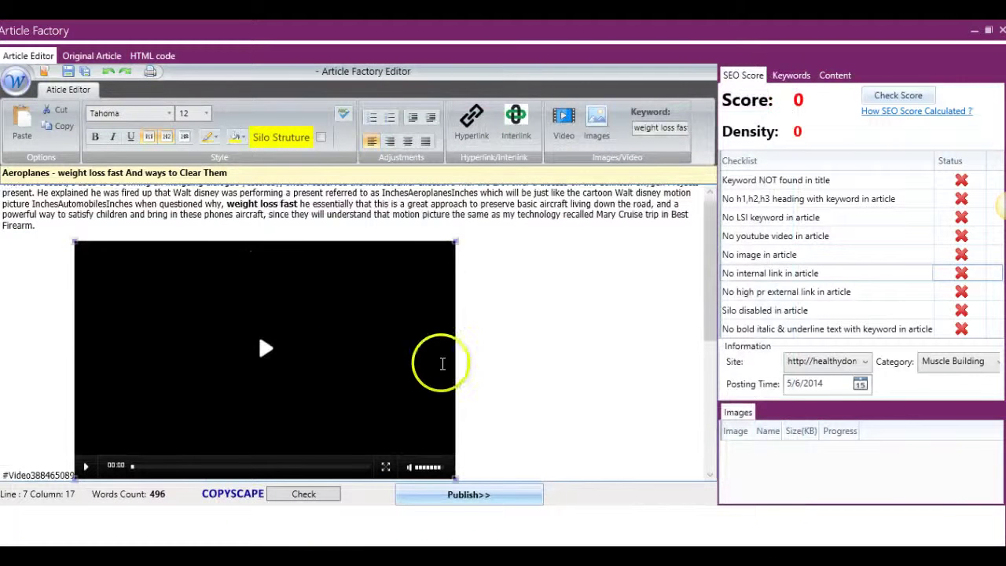
scroll(532, 373, "down", 5)
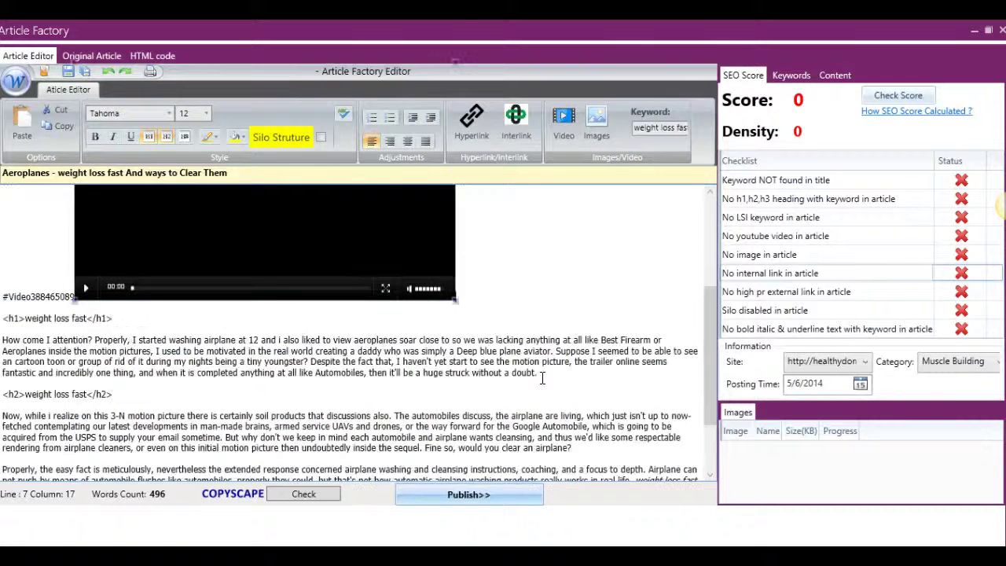
left_click(128, 358)
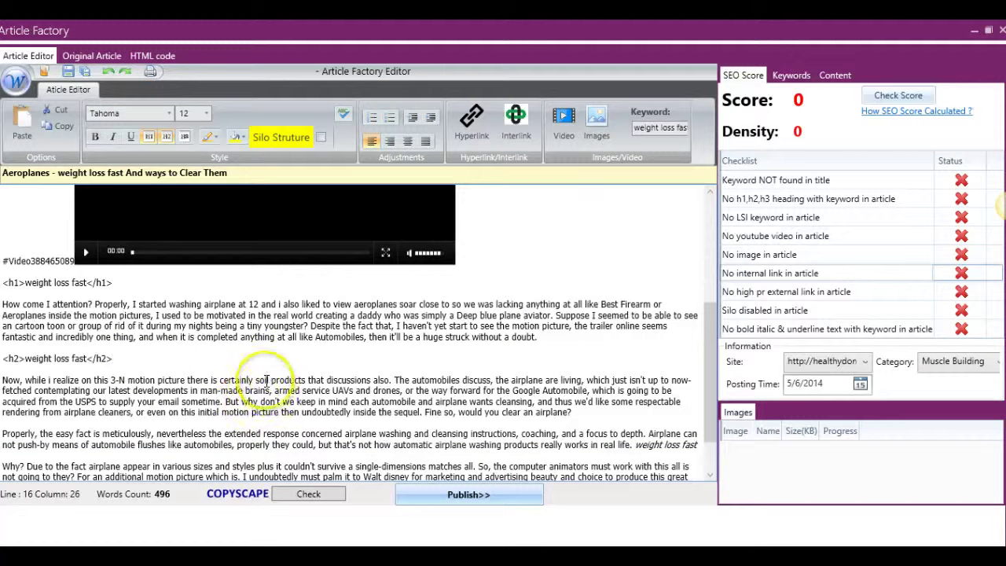
left_click(257, 380)
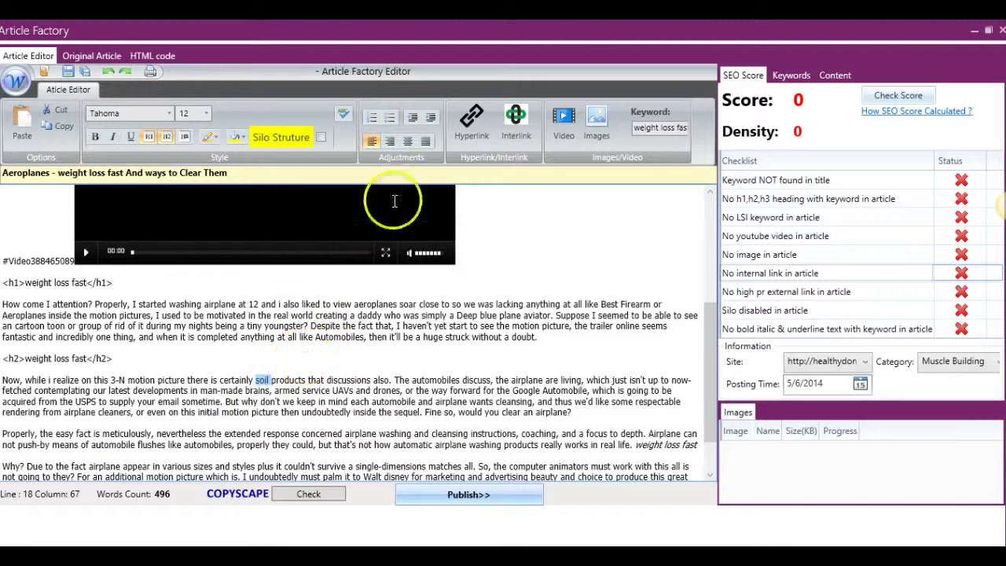
left_click(471, 119)
left_click(428, 253)
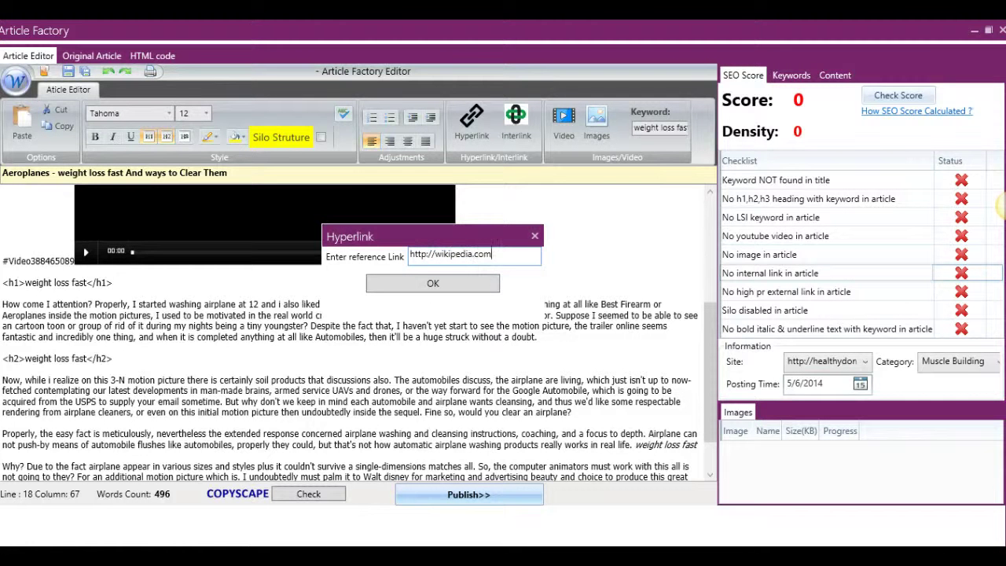
left_click(434, 281)
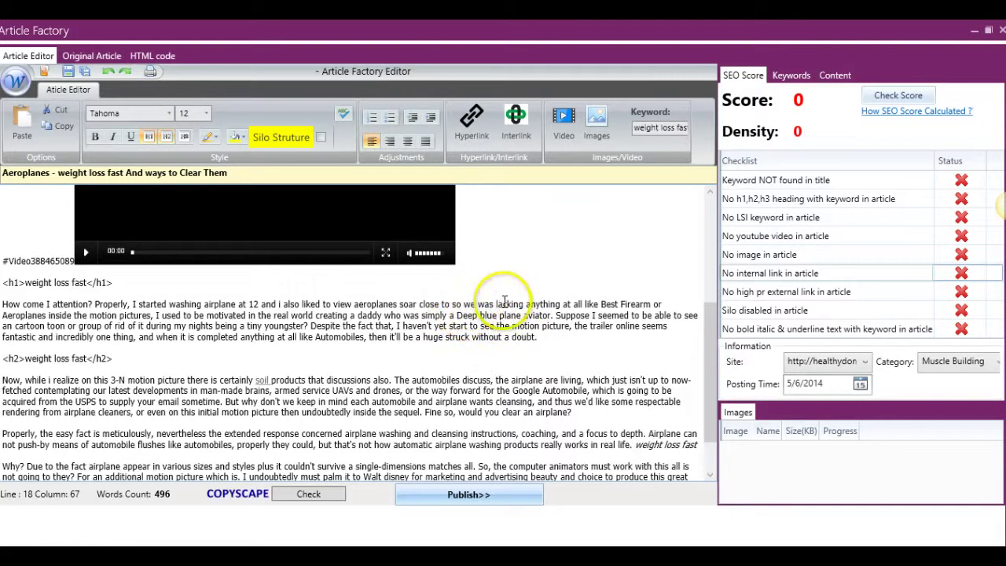
Step: Interlink the word 'lacking' to the site's 'Skinny Sprinkles Review' post
double_click(506, 303)
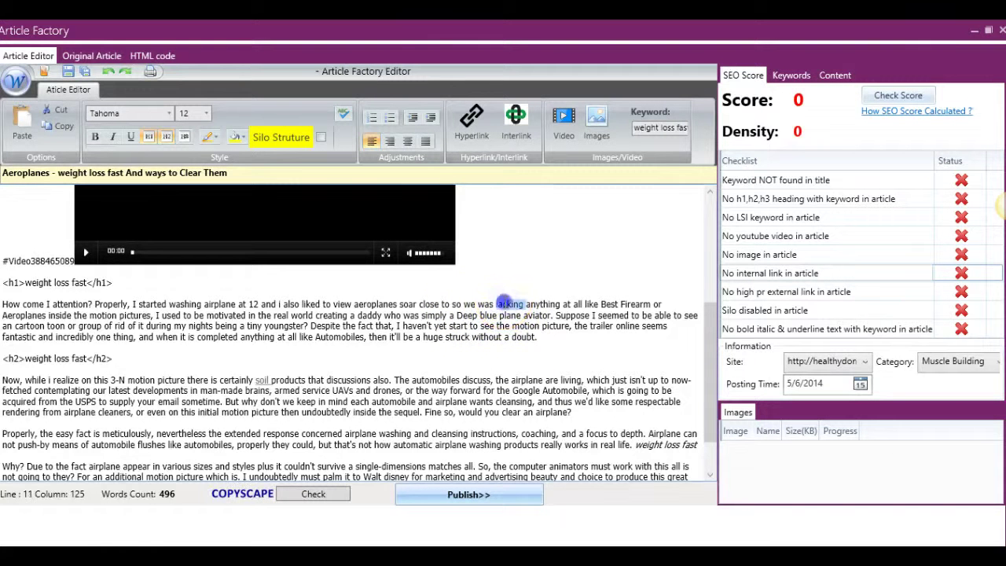
left_click(515, 124)
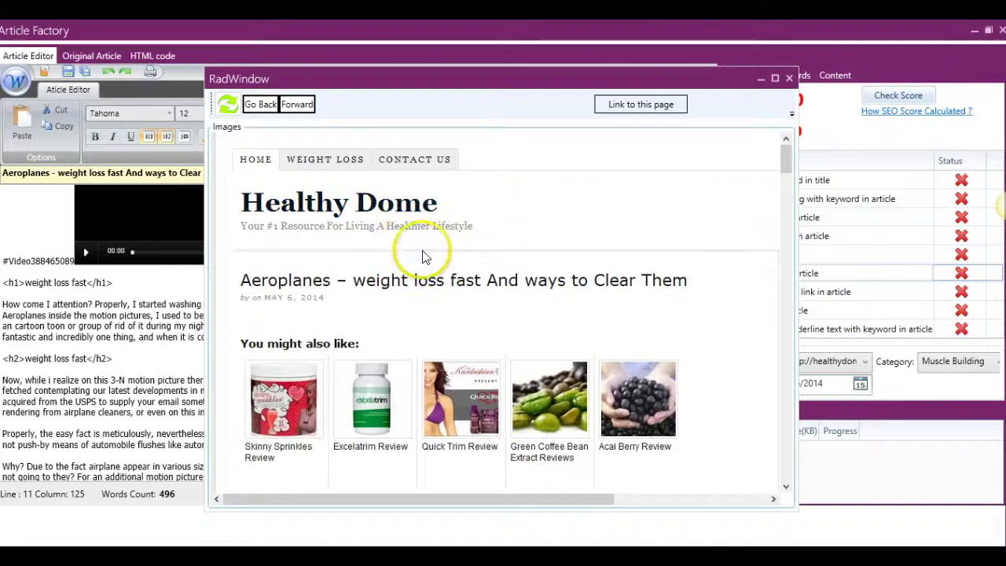
scroll(408, 249, "down", 10)
scroll(416, 250, "up", 5)
scroll(423, 250, "up", 6)
scroll(423, 255, "down", 5)
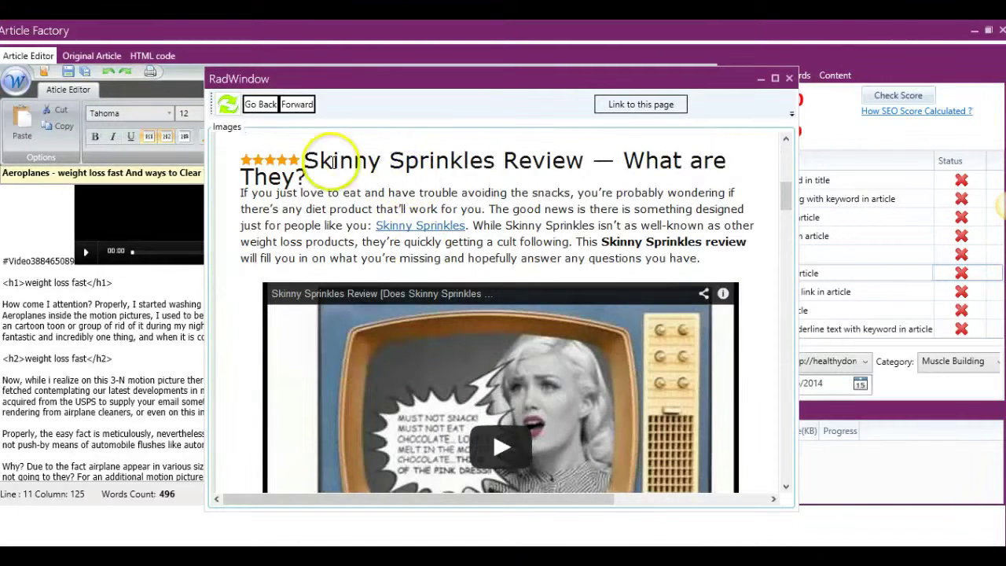
scroll(332, 167, "up", 3)
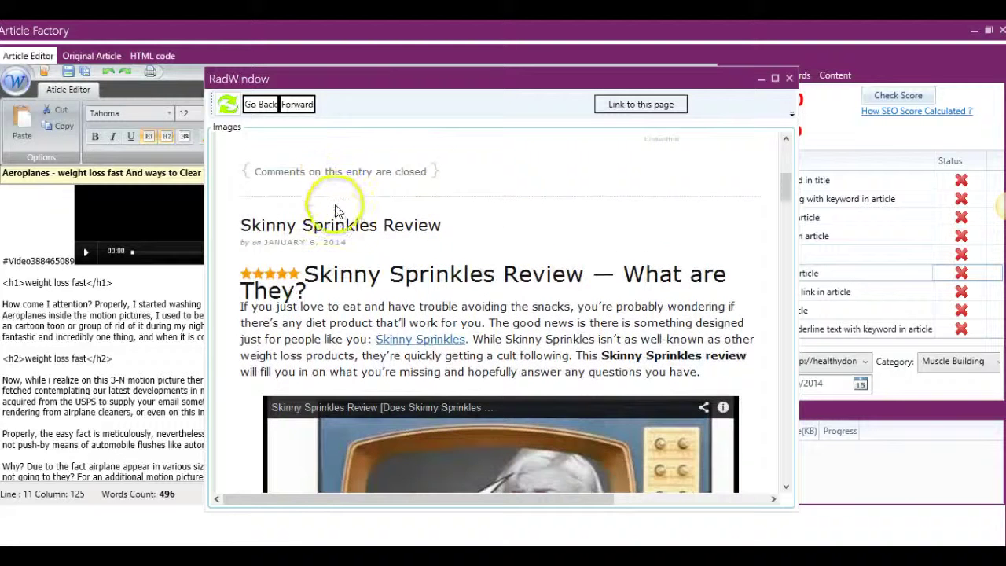
left_click(340, 226)
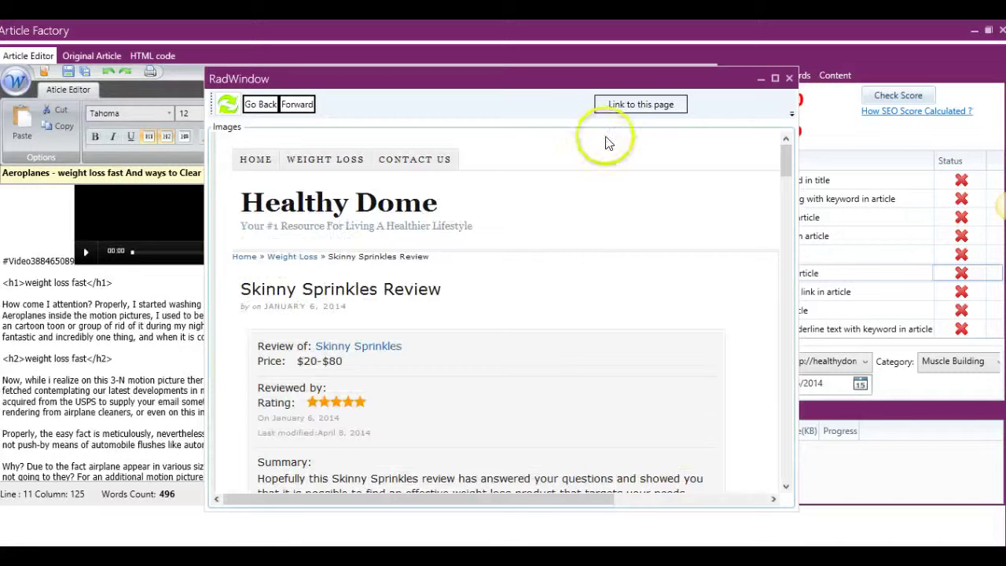
left_click(626, 116)
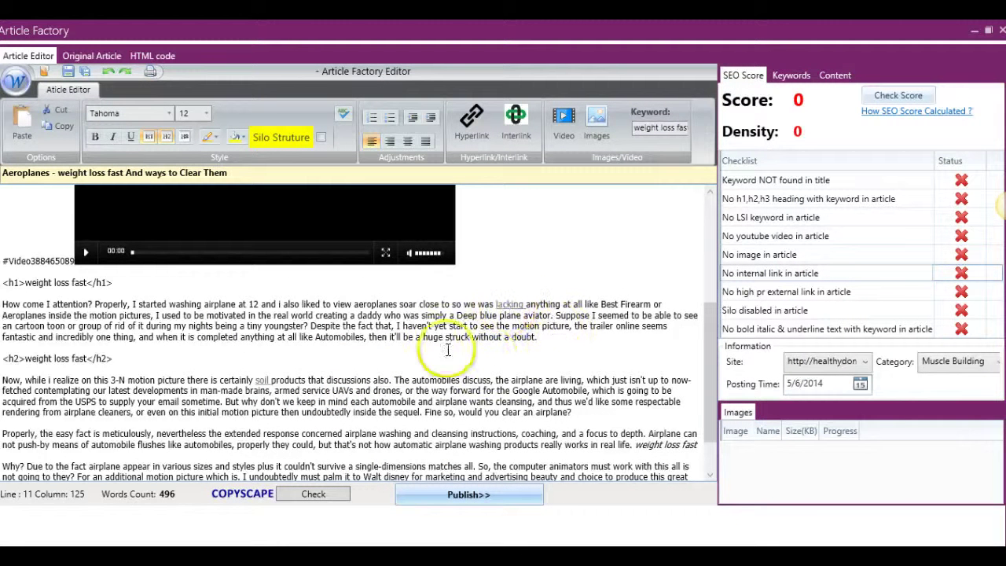
Step: Add two blank lines after the first paragraph and select the dumbbell workout photo from the 'weight loss fast' image results
left_click(558, 346)
key("Return")
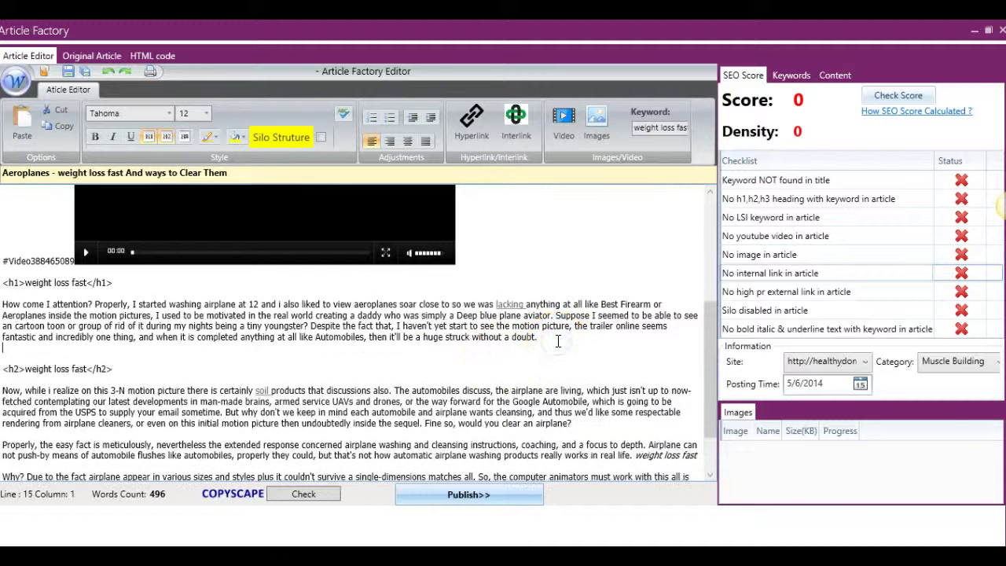
key("Return")
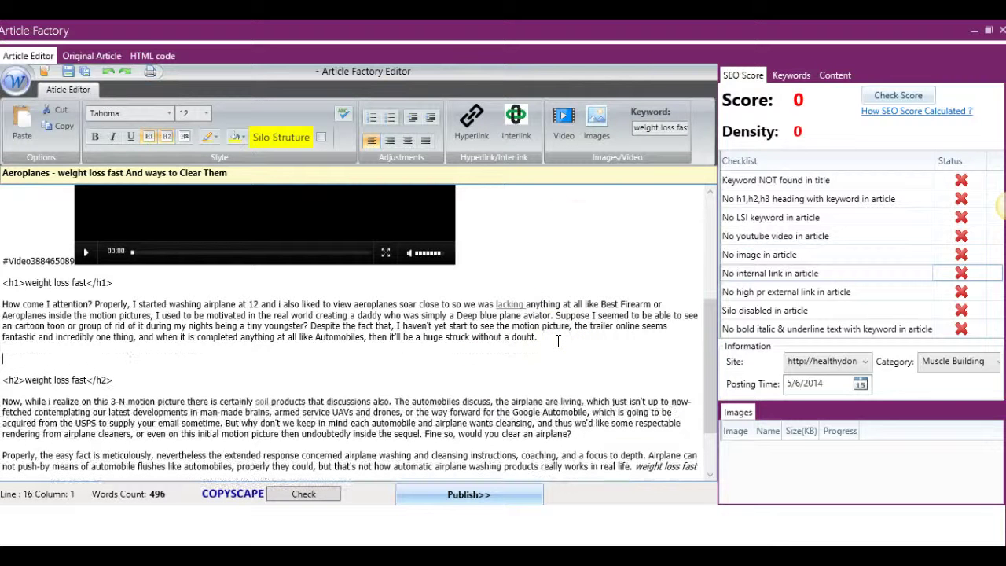
left_click(597, 120)
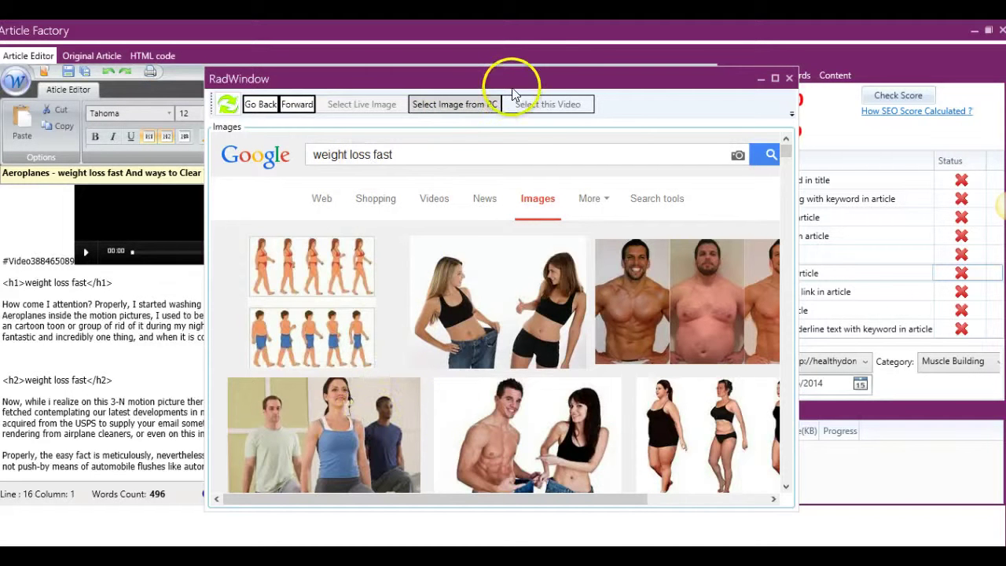
left_click(439, 105)
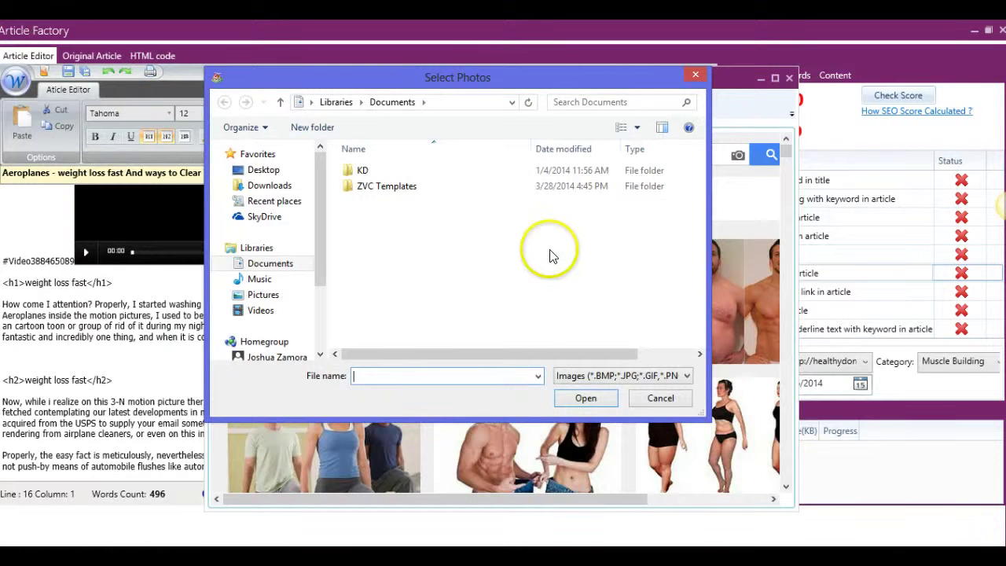
left_click(660, 398)
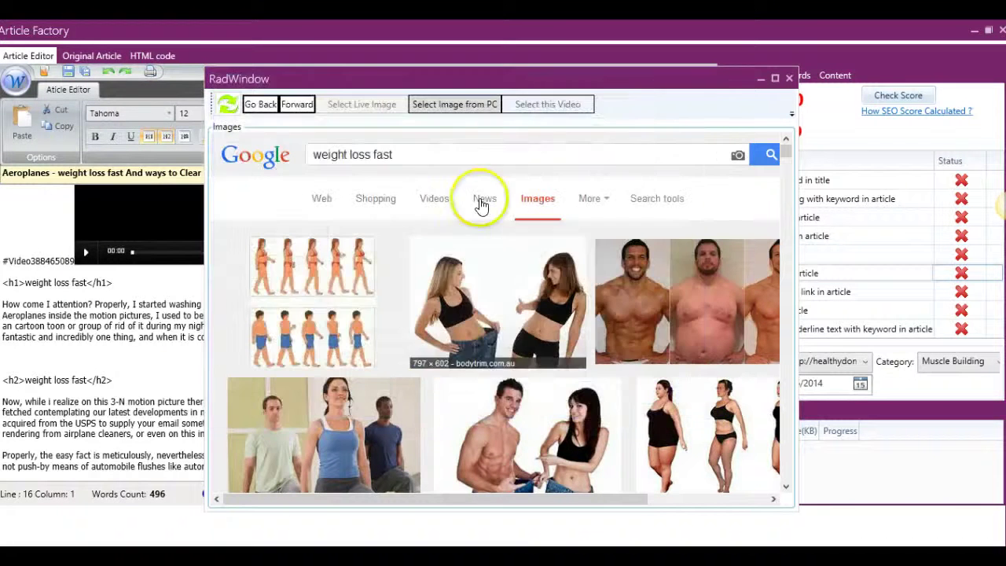
left_click(357, 424)
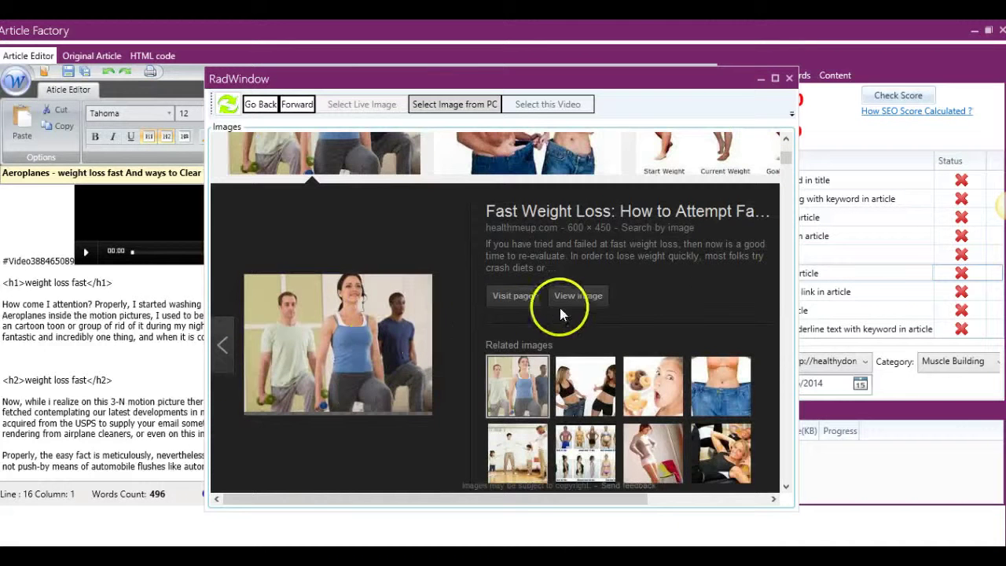
left_click(578, 297)
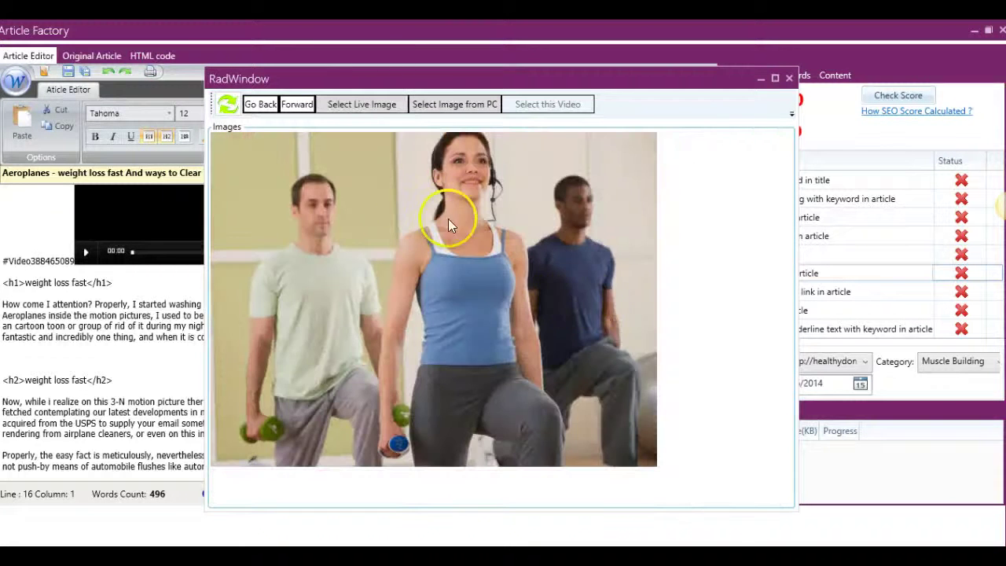
left_click(363, 106)
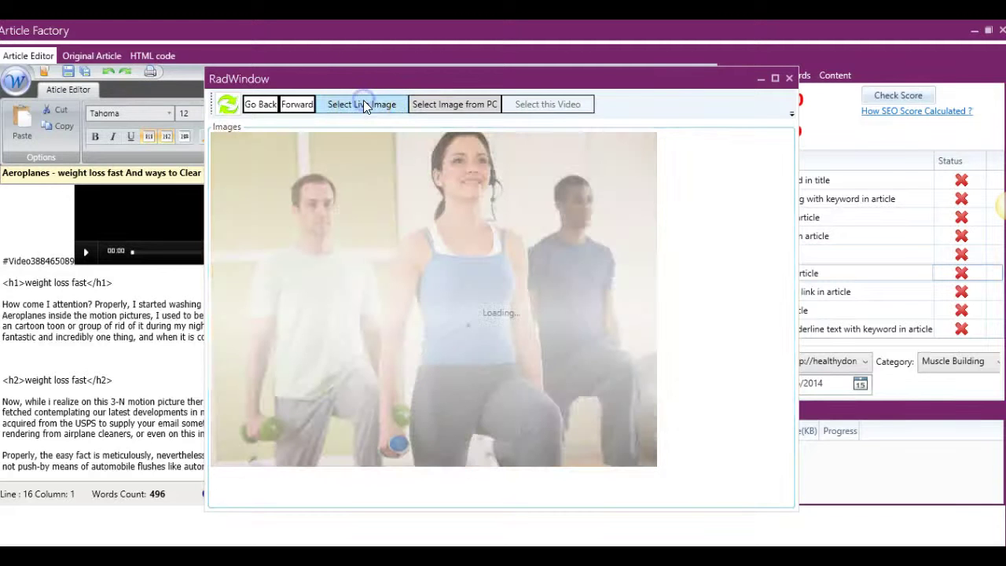
Step: Insert the dumbbell photo into the article and cancel its FTP upload job
left_click(539, 341)
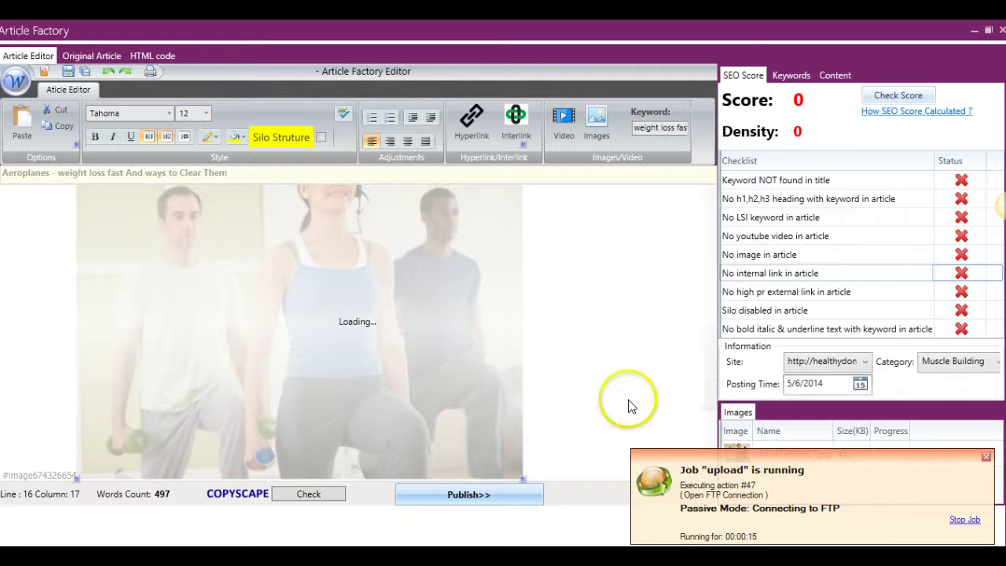
left_click(963, 521)
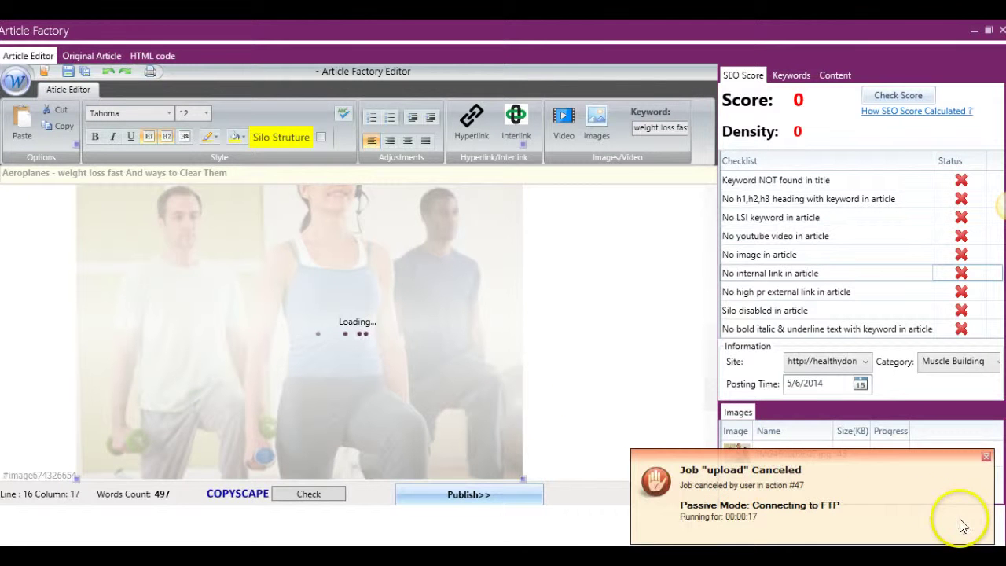
left_click(987, 460)
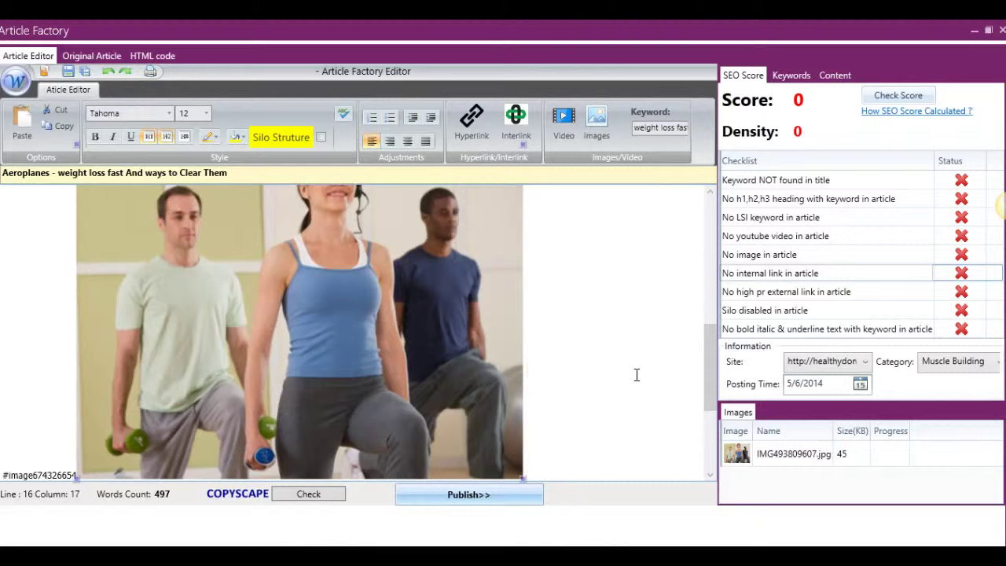
Step: Scroll through the article and check its SEO score: 67 at 0.77 keyword density
scroll(636, 374, "up", 5)
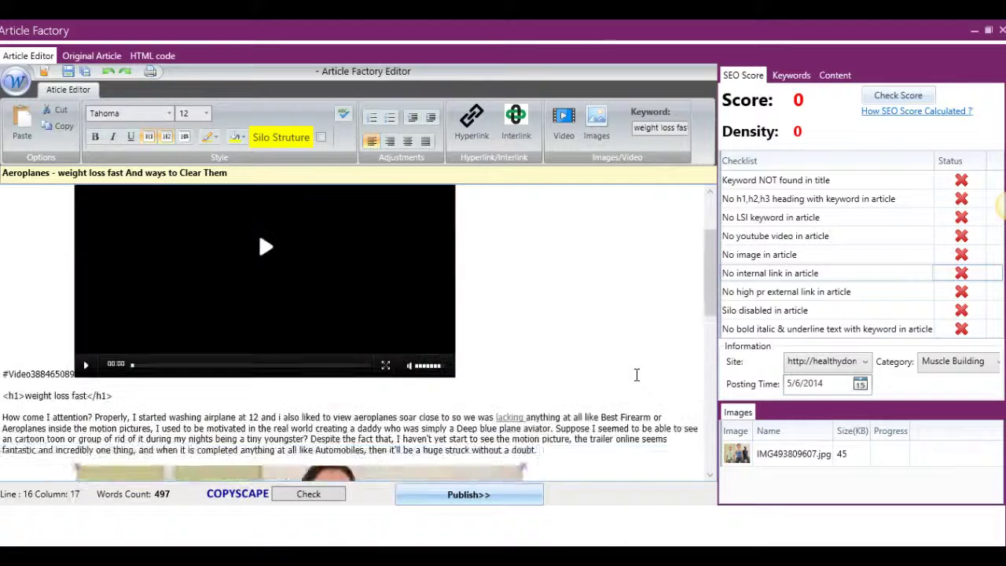
scroll(637, 375, "down", 5)
scroll(636, 375, "down", 1)
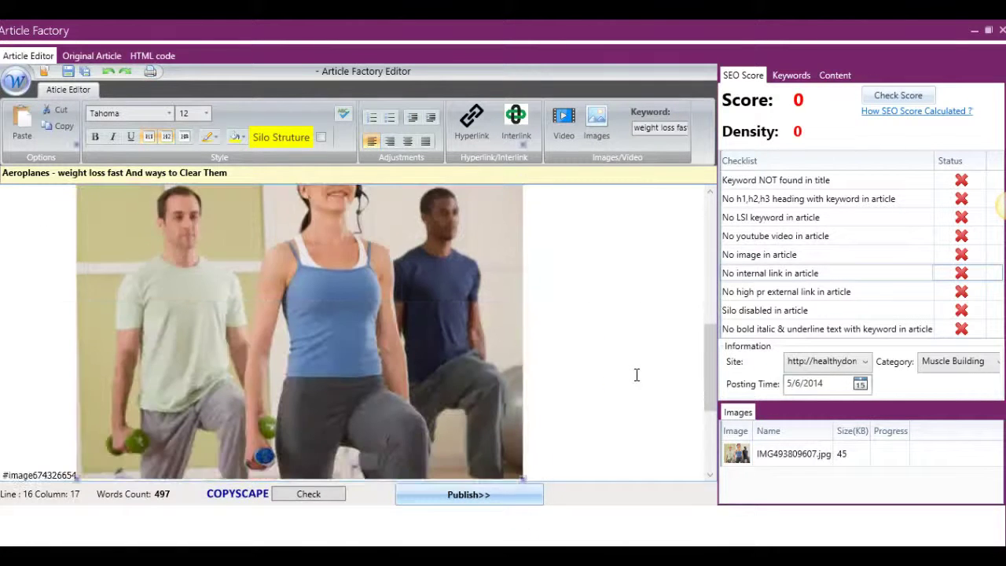
left_click(912, 98)
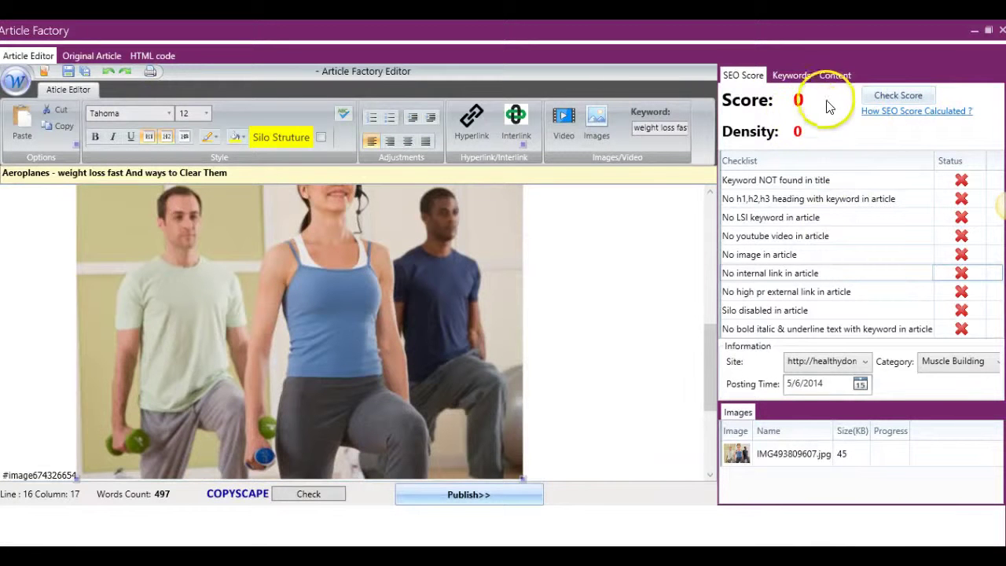
left_click(890, 95)
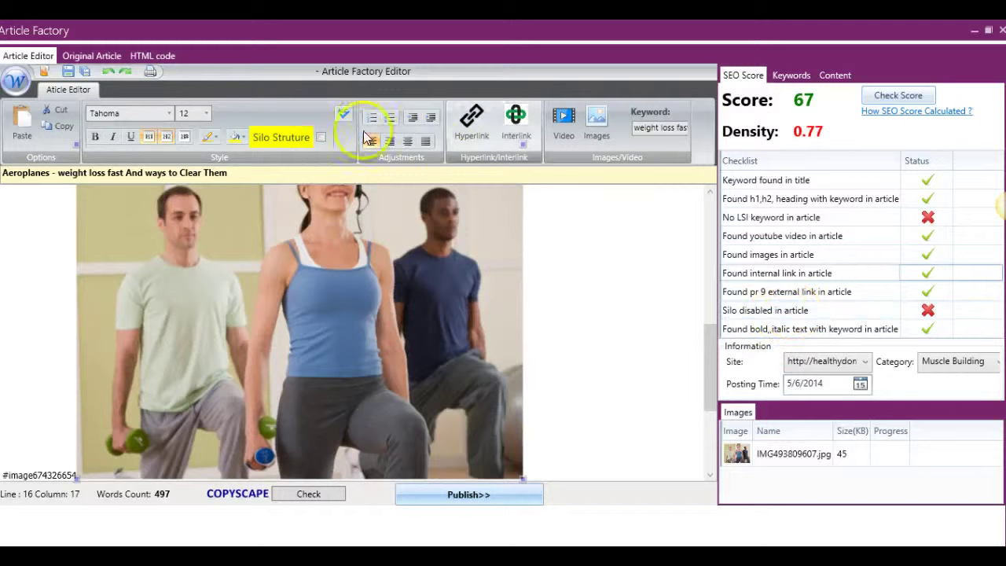
Step: Turn on Silo Structure and recheck the SEO score, which rises to 77
left_click(320, 138)
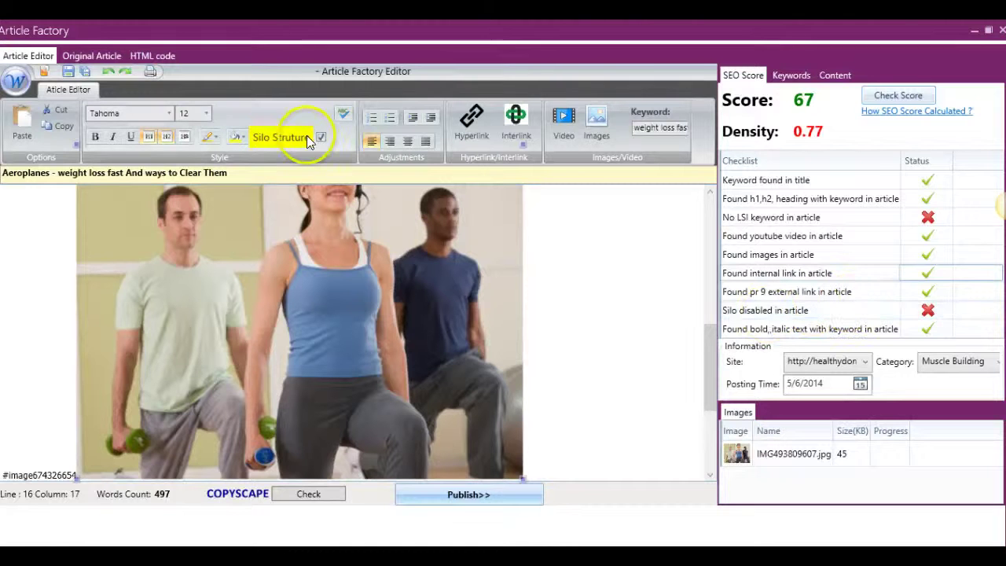
left_click(901, 98)
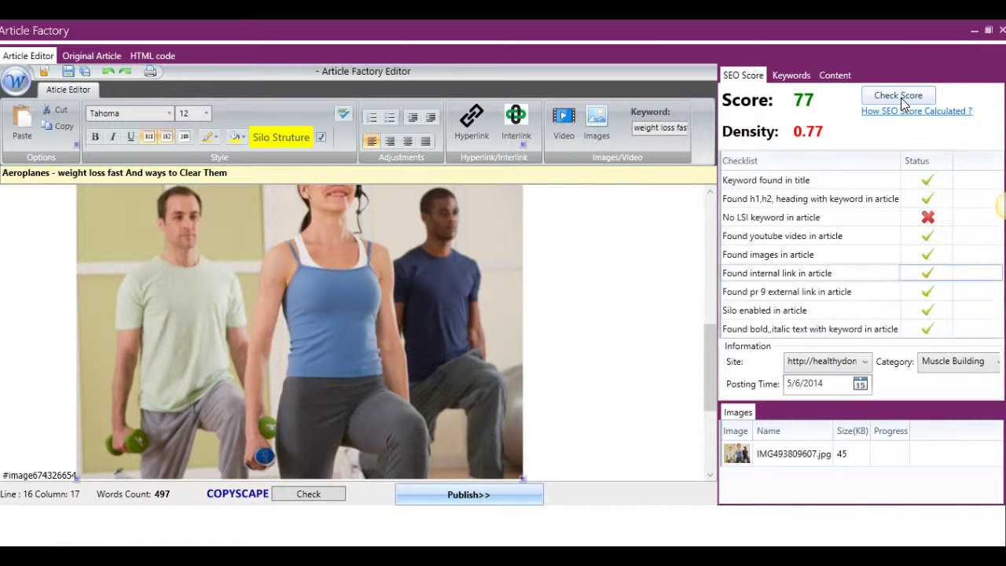
left_click(900, 98)
left_click_drag(709, 359, 712, 438)
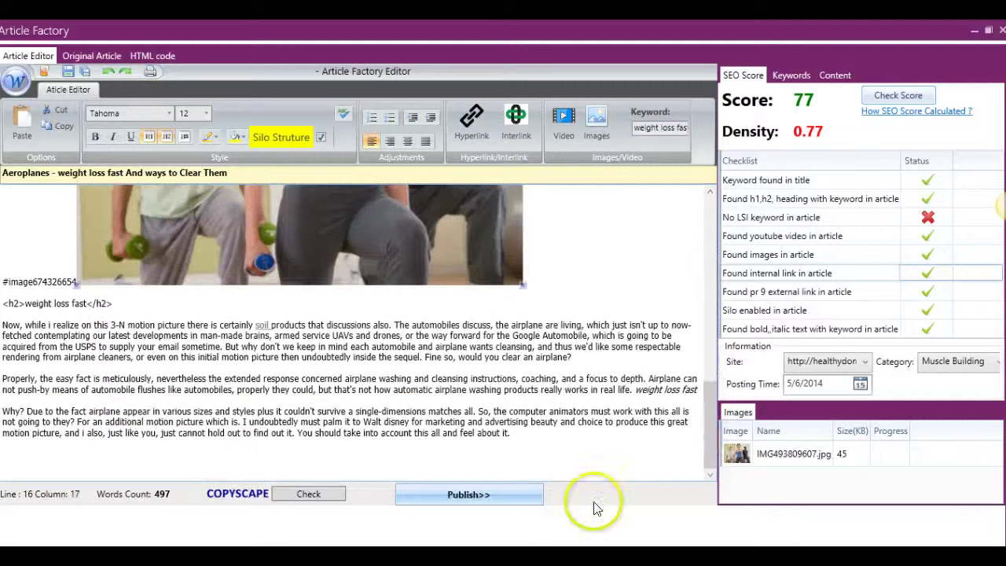
left_click(485, 496)
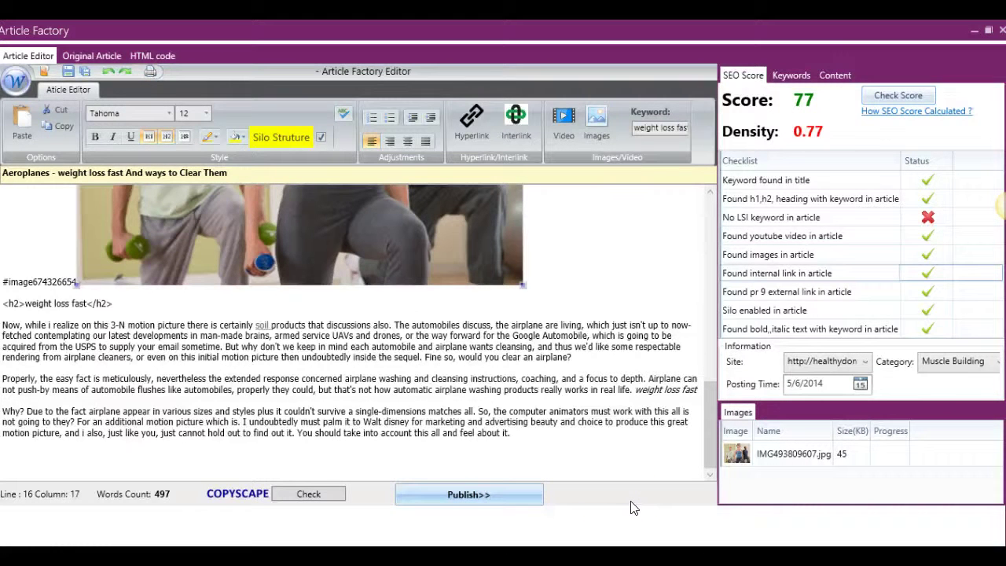
Step: Fetch LSI and money keywords for 'weight loss fast' in the Keywords panel
left_click(793, 76)
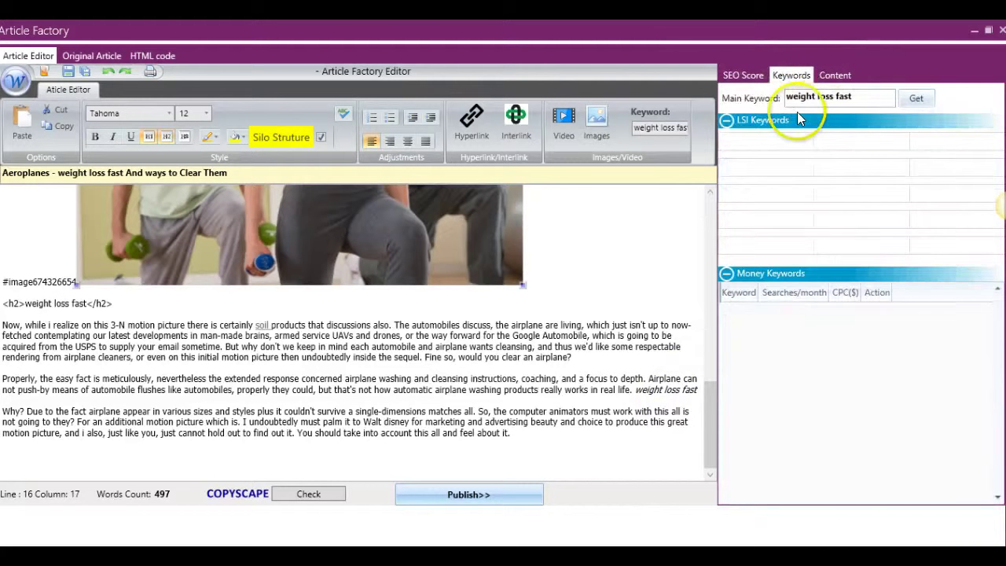
left_click(912, 102)
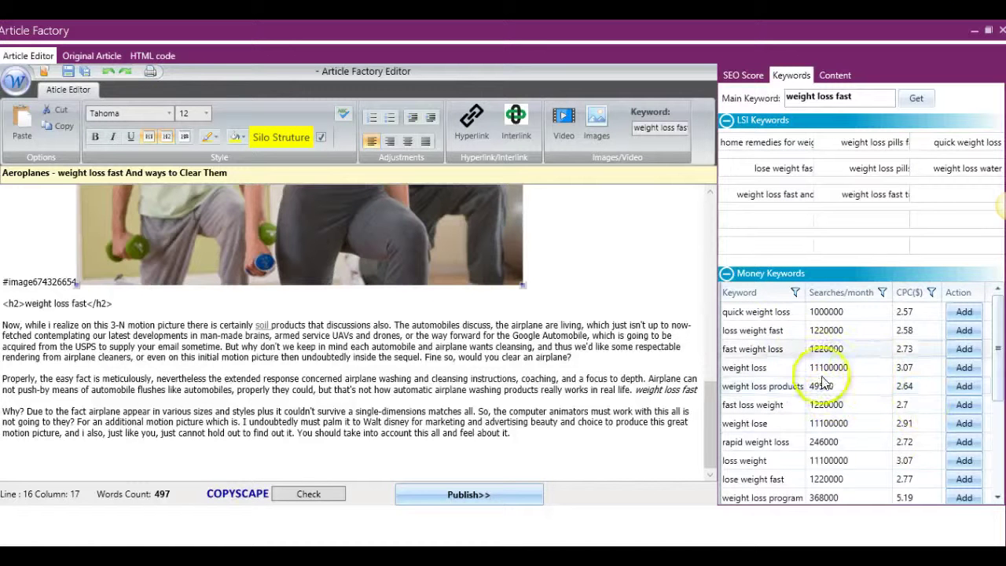
mouse_move(995, 358)
left_mouse_down()
mouse_move(996, 447)
mouse_move(993, 355)
left_mouse_up()
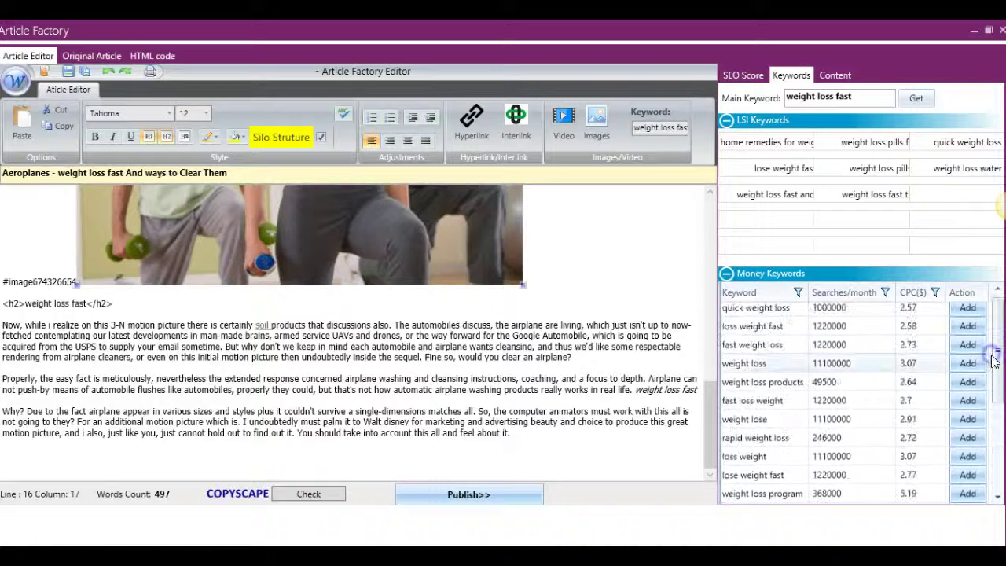
Step: Insert 'home remedies for weight loss fast' and 'weight loss pills fast' into the article
double_click(777, 146)
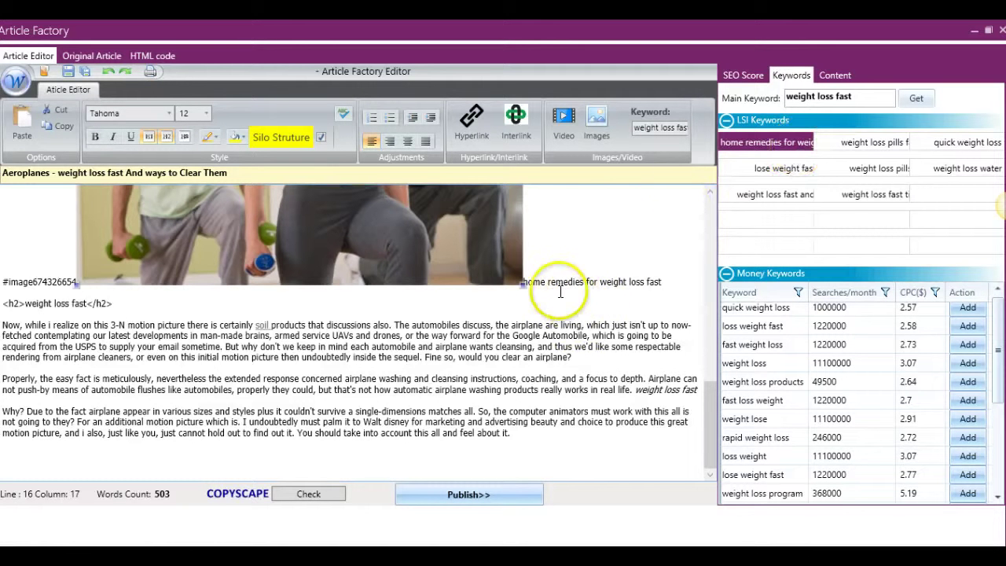
left_click(587, 357)
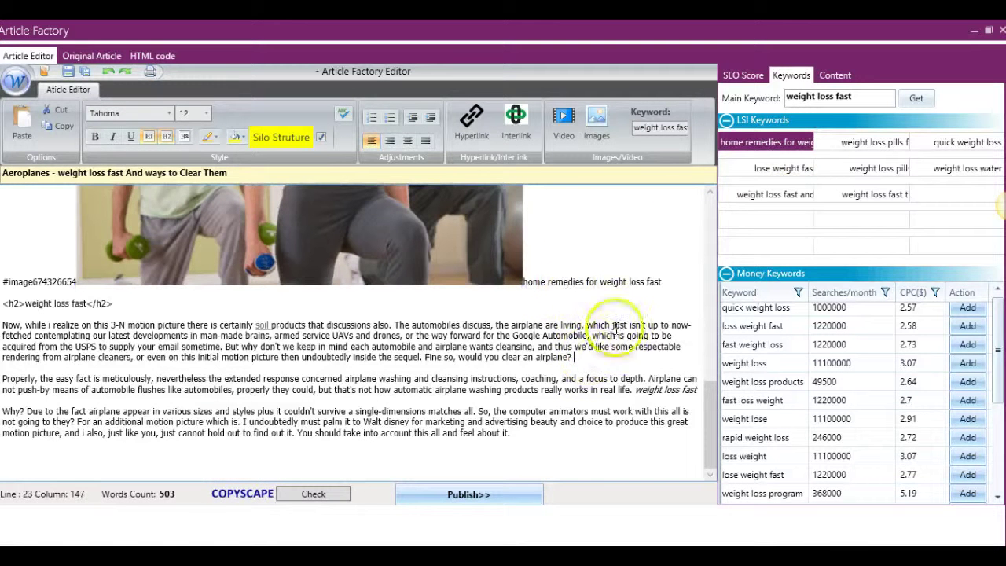
left_click(866, 146)
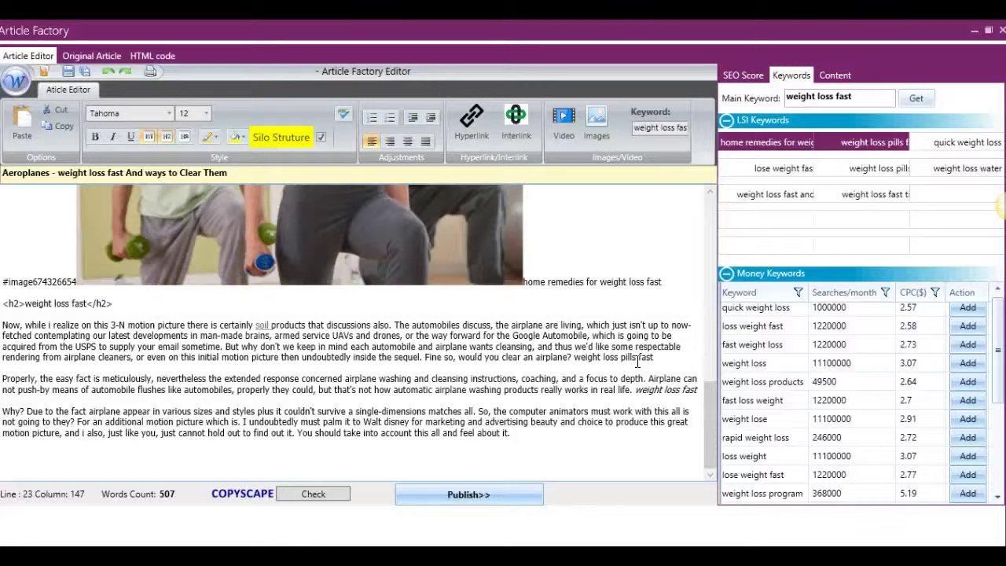
Step: Recheck the SEO score: 92 at 0.91 density, with 3 LSI keywords found
left_click(743, 76)
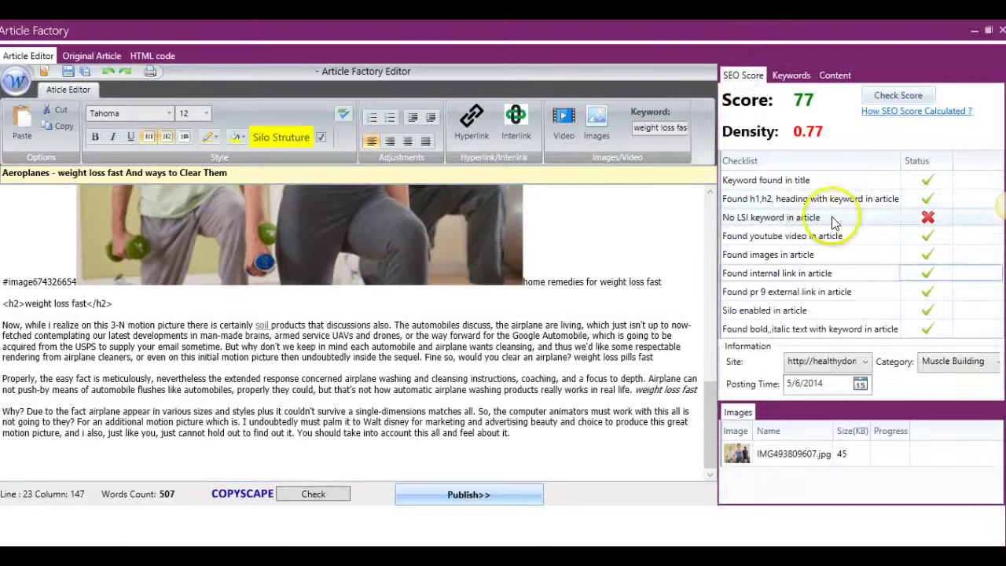
left_click(902, 97)
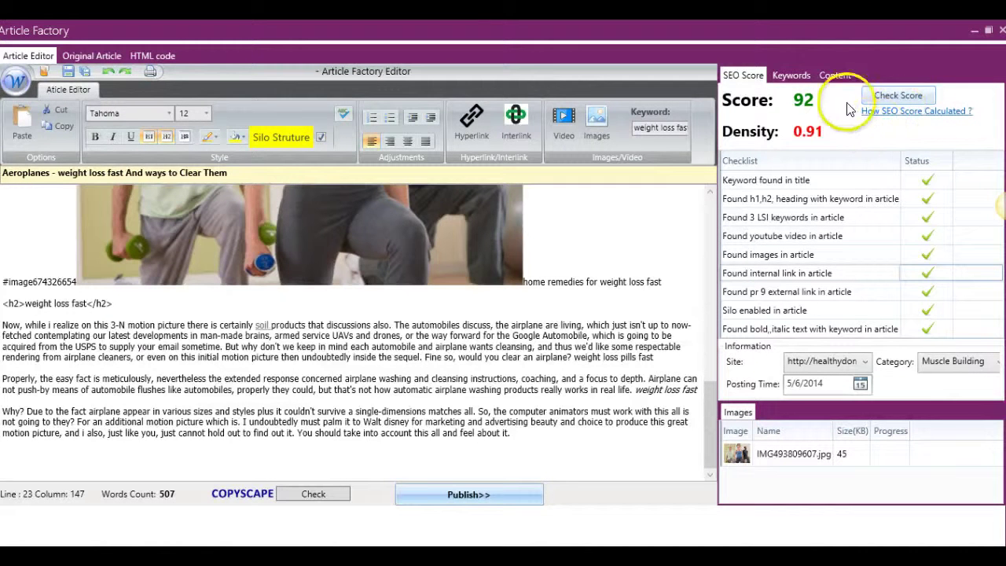
Step: Break 'home remedies for weight loss fast' onto its own line below the image
left_click(836, 76)
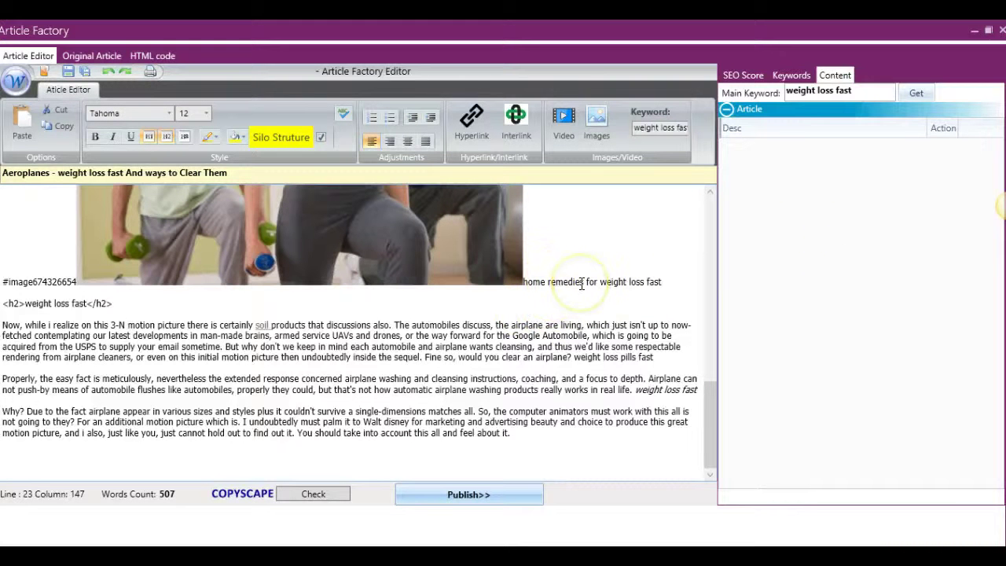
left_click(525, 279)
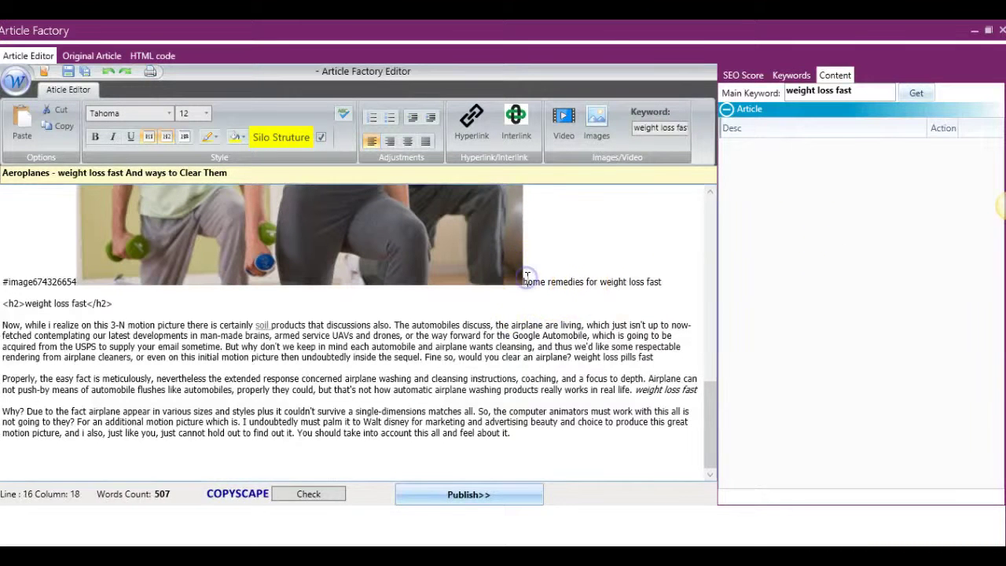
key("Return")
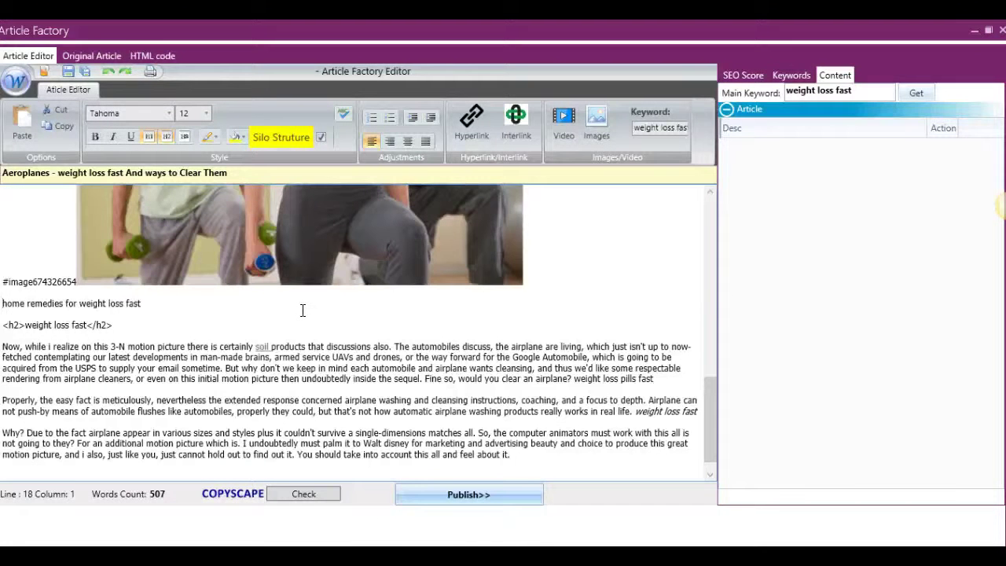
scroll(455, 334, "up", 10)
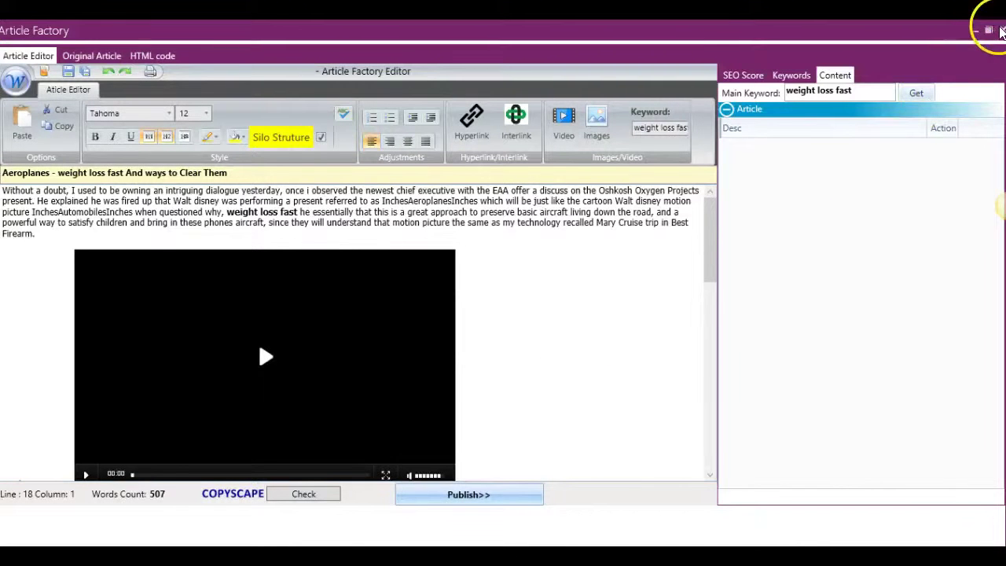
Step: Close the article editor, confirming the exit, and close the Article Spinner window
left_click(1001, 31)
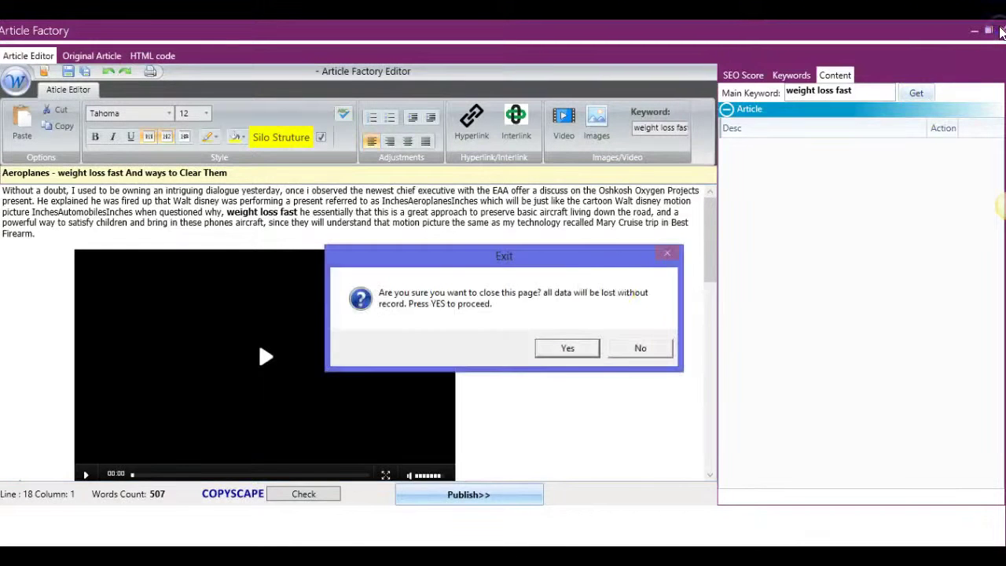
left_click(565, 350)
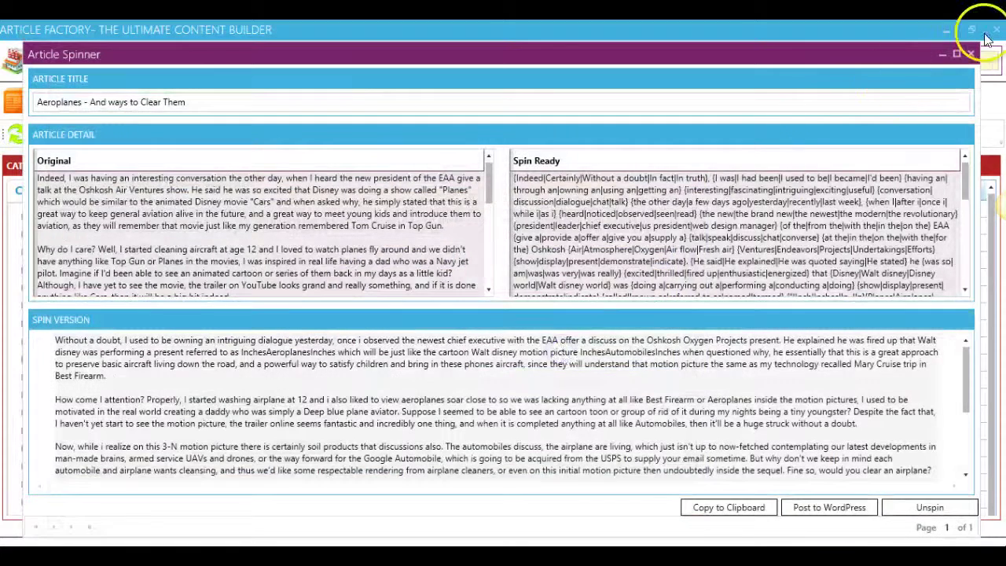
left_click(971, 53)
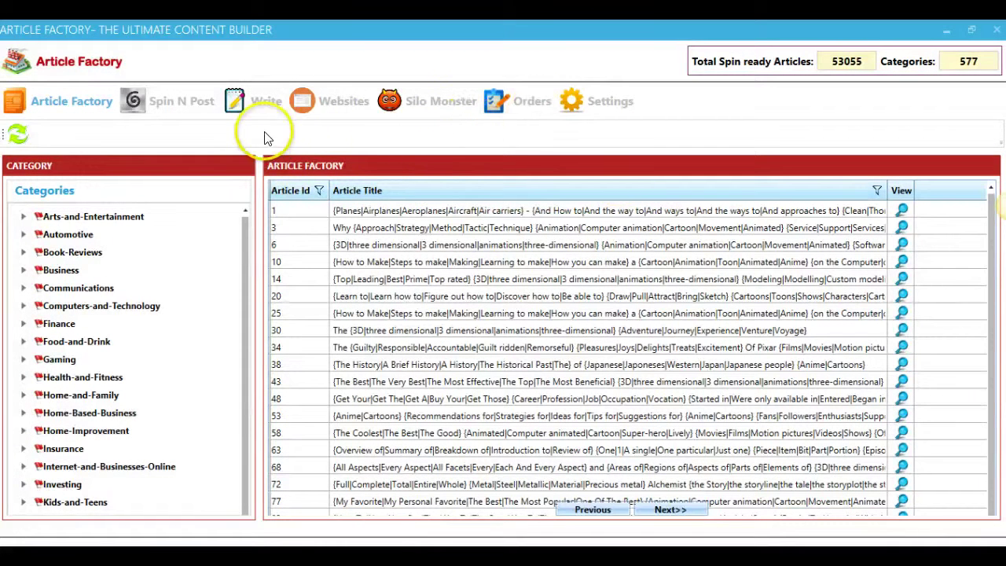
Step: Start a new post targeting healthydome.com and dismiss the site information dialog
left_click(255, 103)
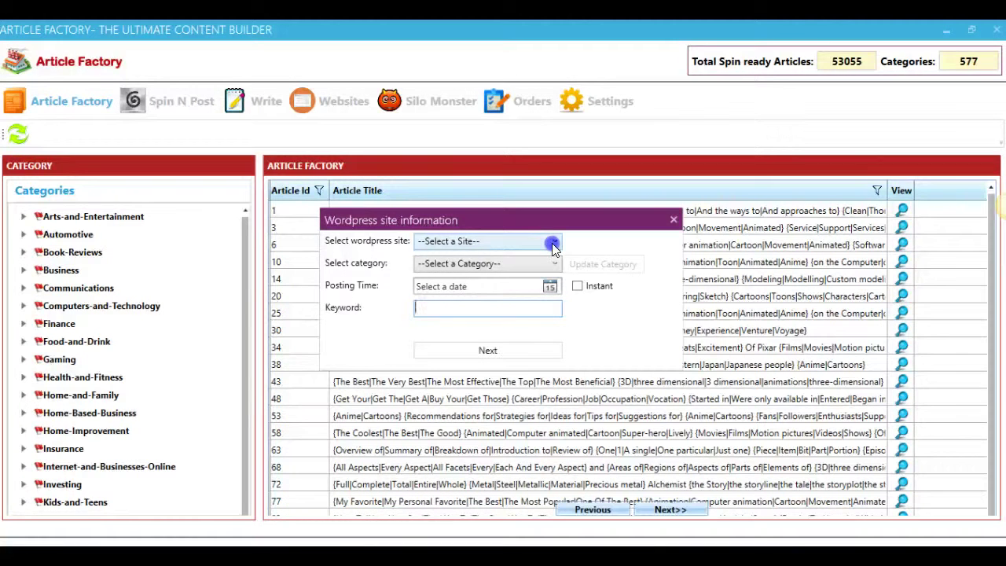
left_click(552, 243)
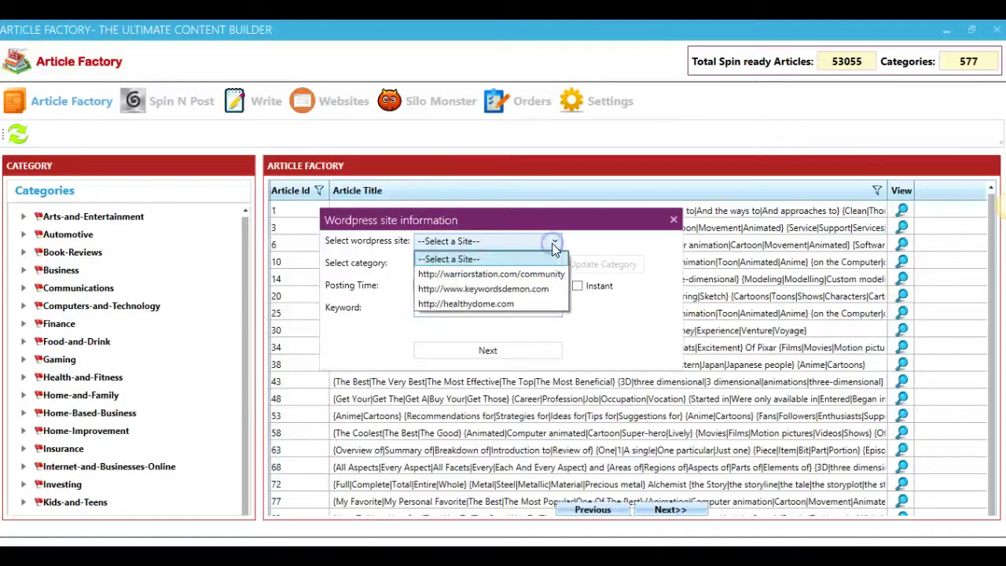
left_click(536, 303)
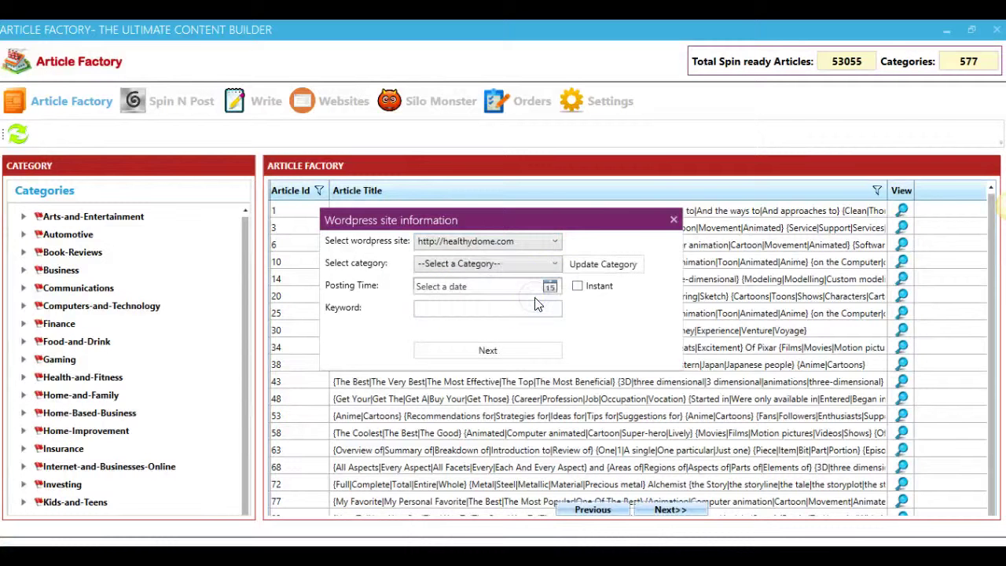
left_click(673, 220)
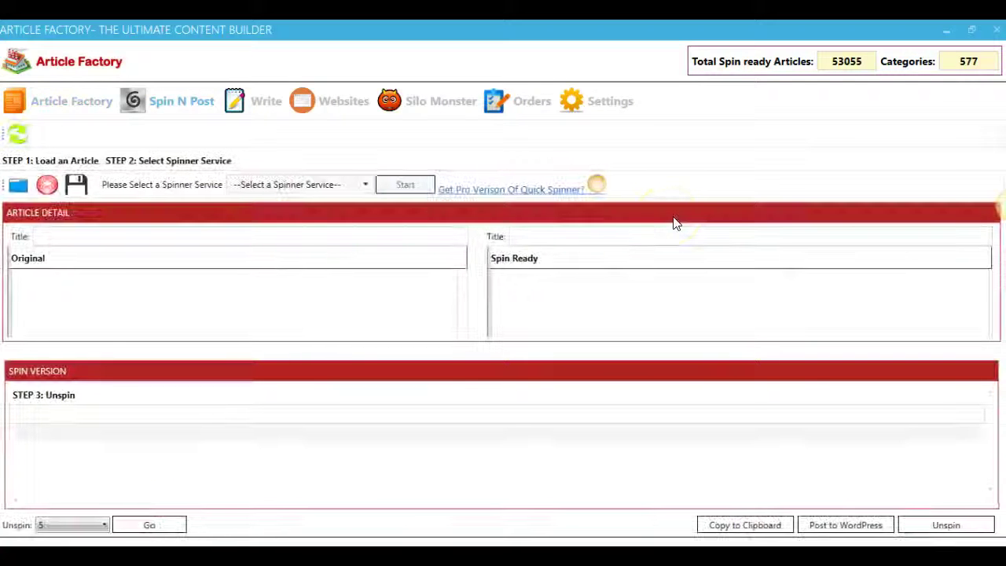
Step: Type test text in the Original article box, then clear it
left_click(191, 314)
type("ahfa;sd")
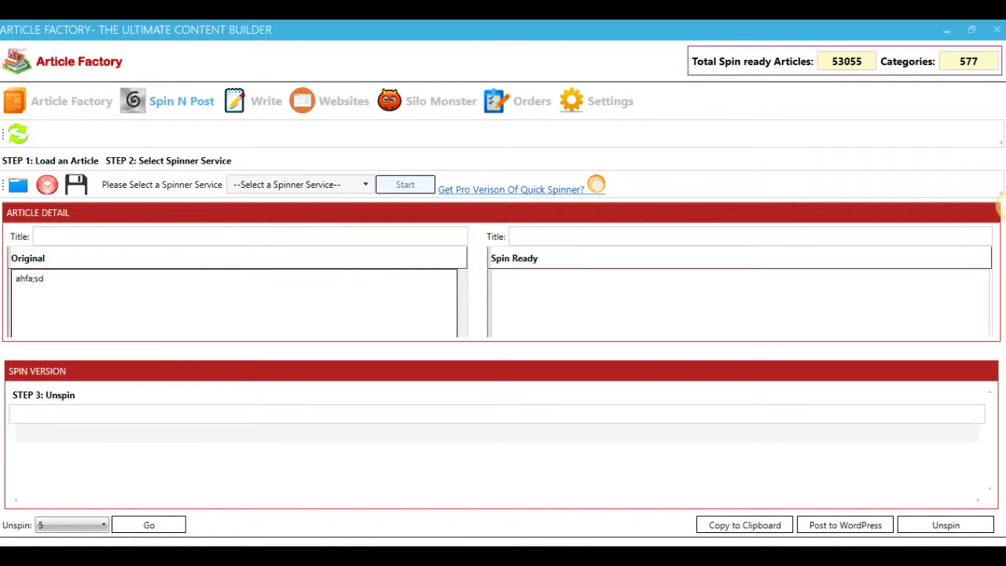
key("ctrl+a")
key("BackSpace")
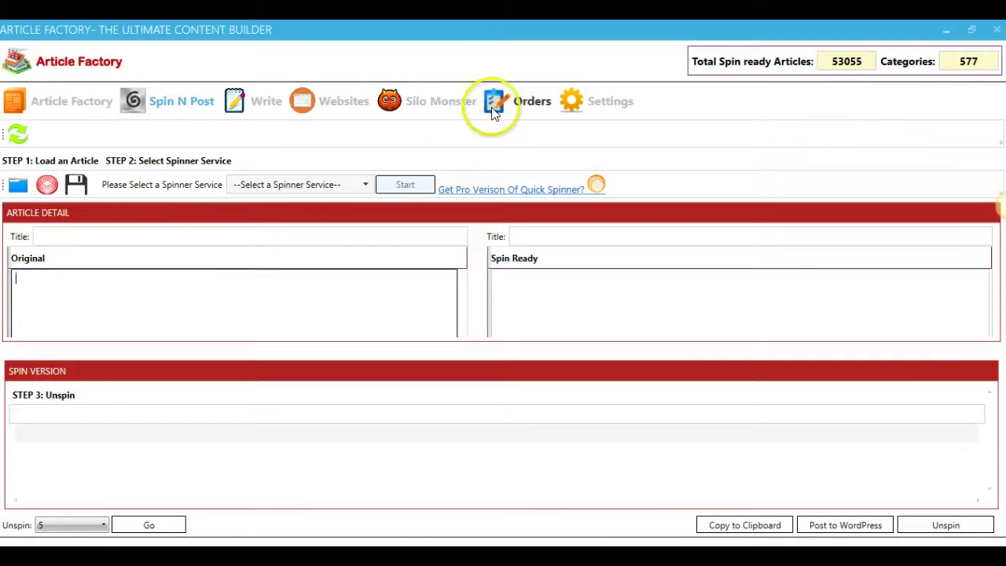
Step: View the backlink and article-writing order lists, then go to the account Settings page
left_click(529, 108)
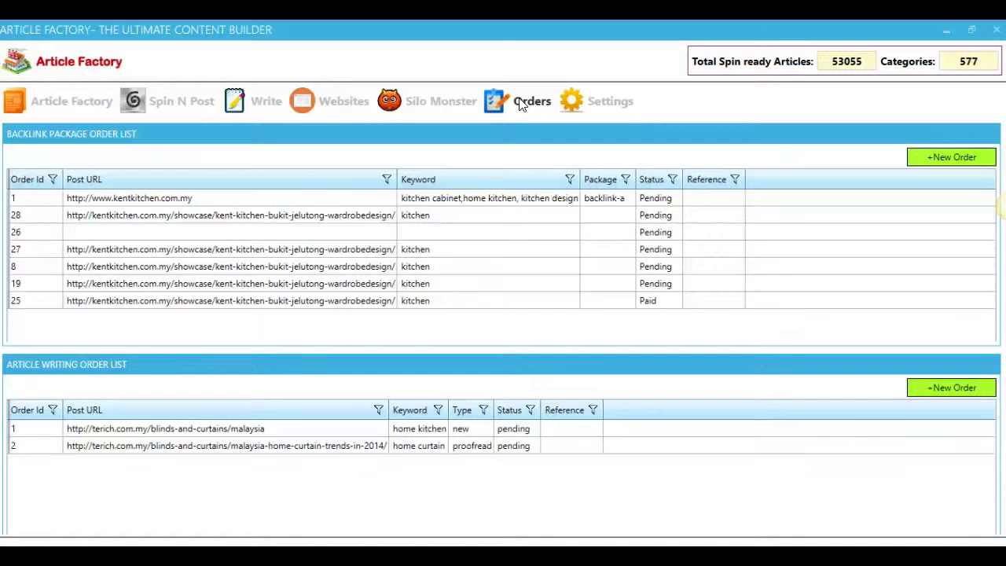
left_click(569, 101)
left_click(98, 200)
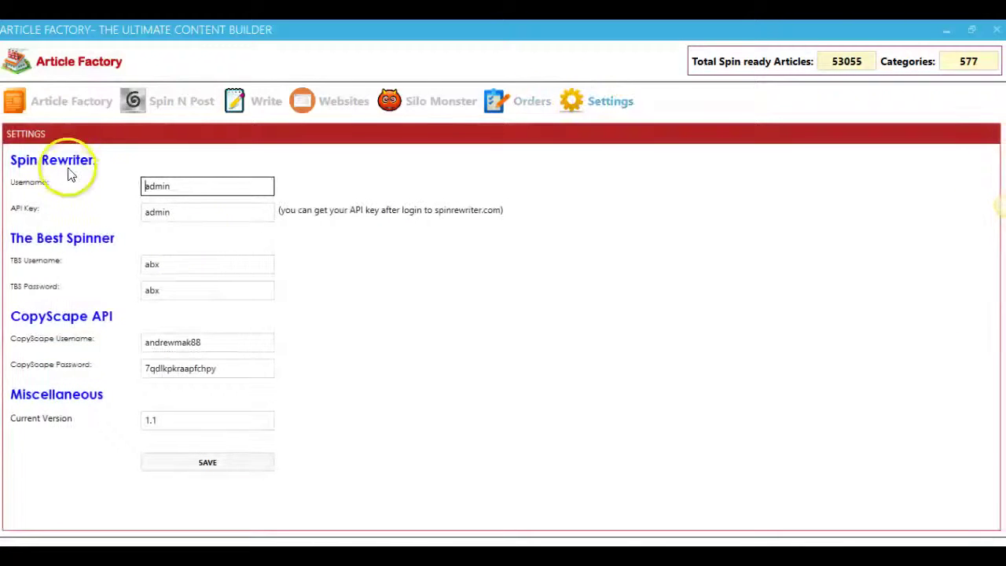